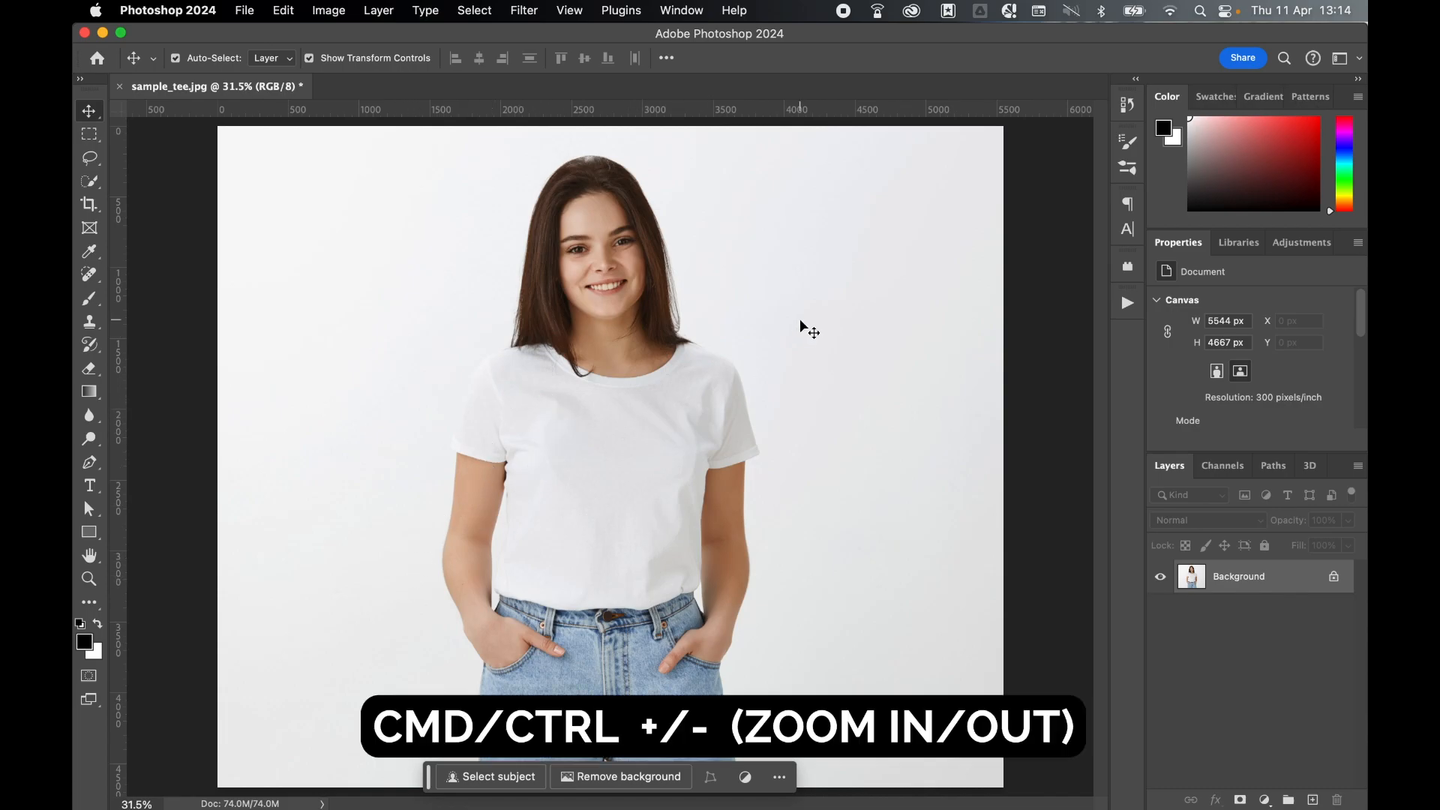
Step: Zoom in on the T-shirt to 50% and pan the photo to bring the whole shirt into view
{"action": "key", "text": "super+plus"}
{"action": "key", "text": "super+plus"}
{"action": "key", "text": "super+plus"}
{"action": "key", "text": "super+plus"}
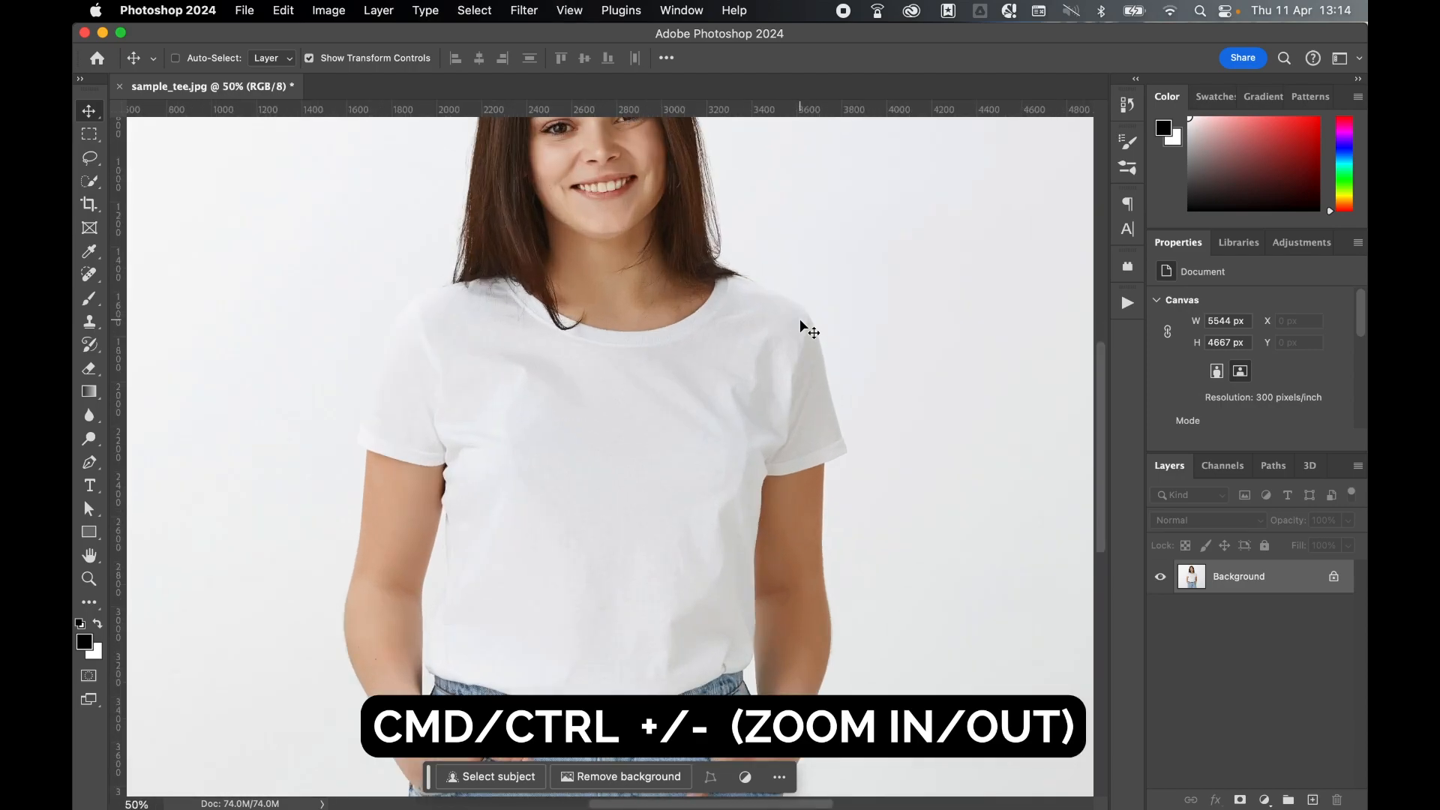
{"action": "key", "text": "super+minus"}
{"action": "key", "text": "super+minus"}
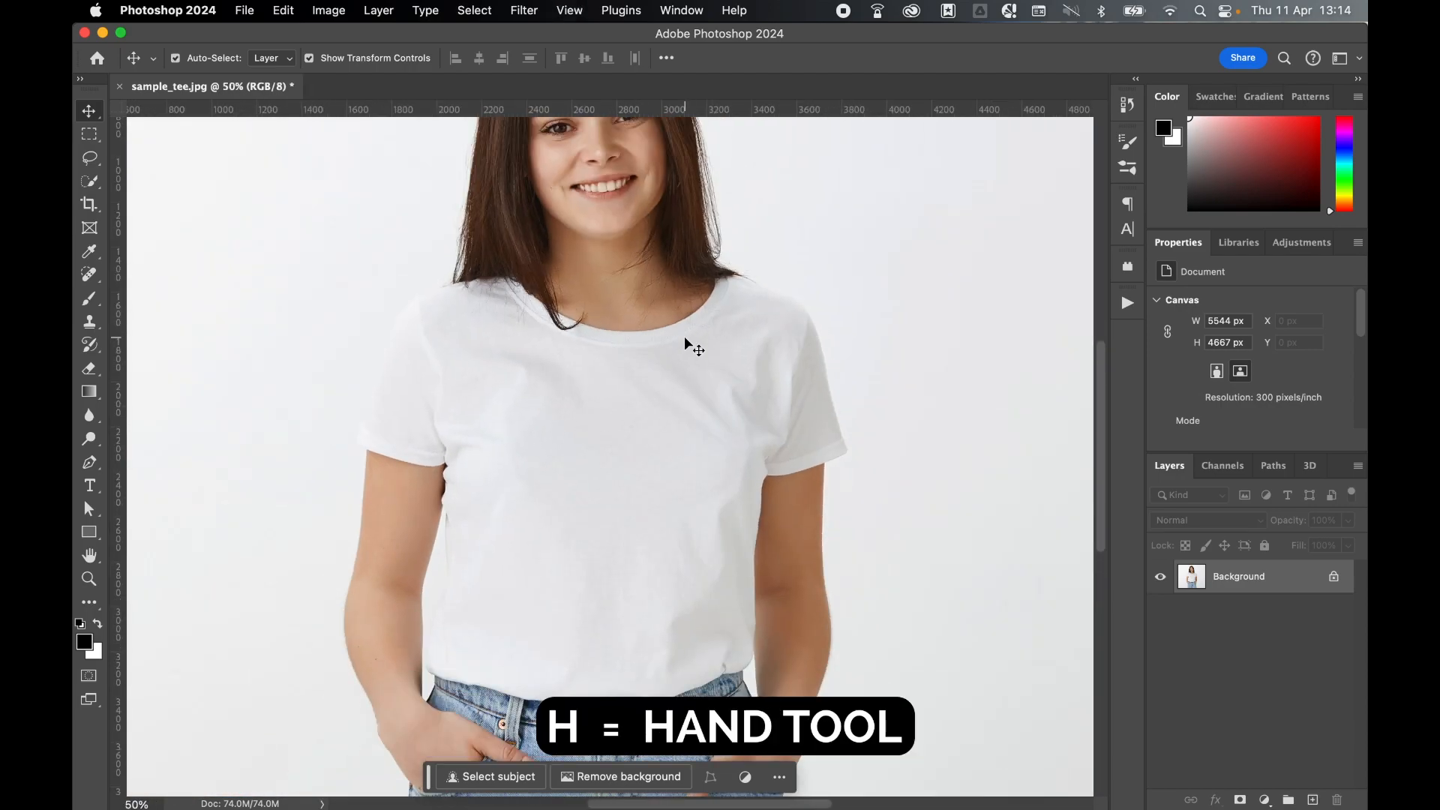
{"action": "key", "text": "h"}
{"action": "mouse_move", "coordinate": [492, 359]}
{"action": "left_mouse_down"}
{"action": "mouse_move", "coordinate": [537, 408]}
{"action": "mouse_move", "coordinate": [508, 450]}
{"action": "mouse_move", "coordinate": [457, 418]}
{"action": "mouse_move", "coordinate": [502, 385]}
{"action": "left_mouse_up"}
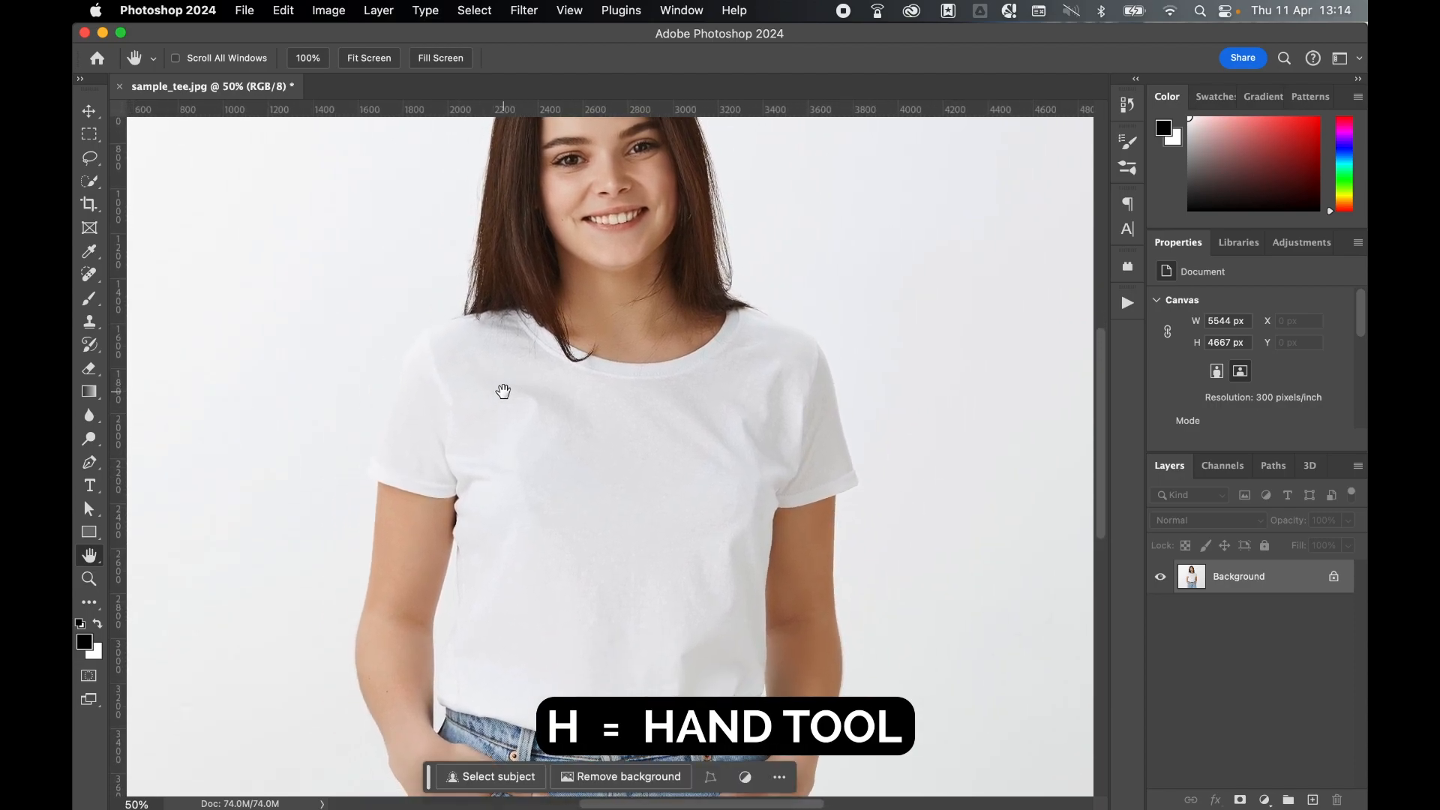
Step: Activate the Quick Selection tool and adjust its brush size to 80
{"action": "left_click", "coordinate": [100, 183]}
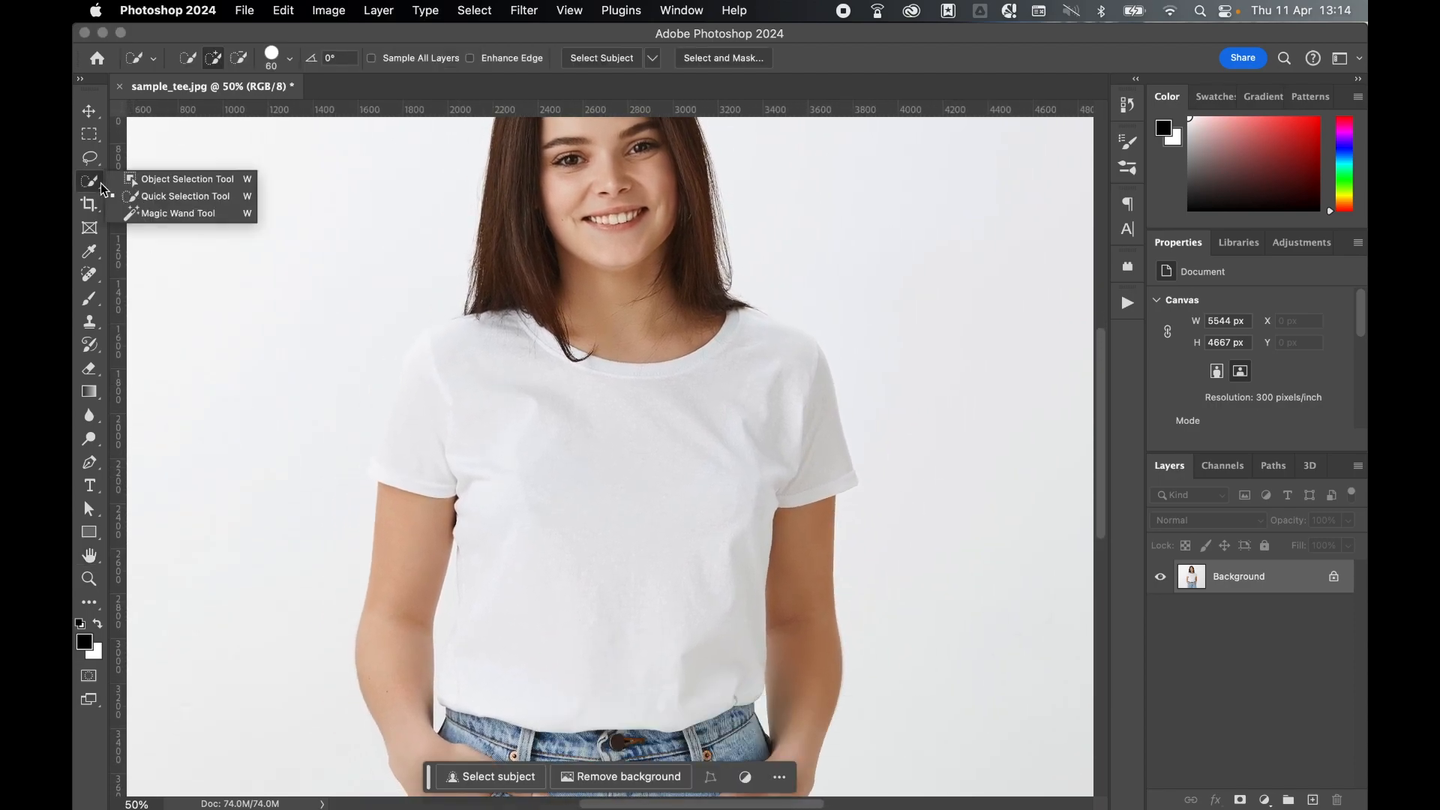
{"action": "left_click", "coordinate": [138, 196]}
{"action": "key", "text": "bracketright"}
{"action": "key", "text": "bracketright"}
{"action": "key", "text": "bracketright"}
{"action": "key", "text": "bracketright"}
{"action": "key", "text": "bracketright"}
{"action": "key", "text": "bracketright"}
{"action": "key", "text": "bracketright"}
{"action": "key", "text": "bracketright"}
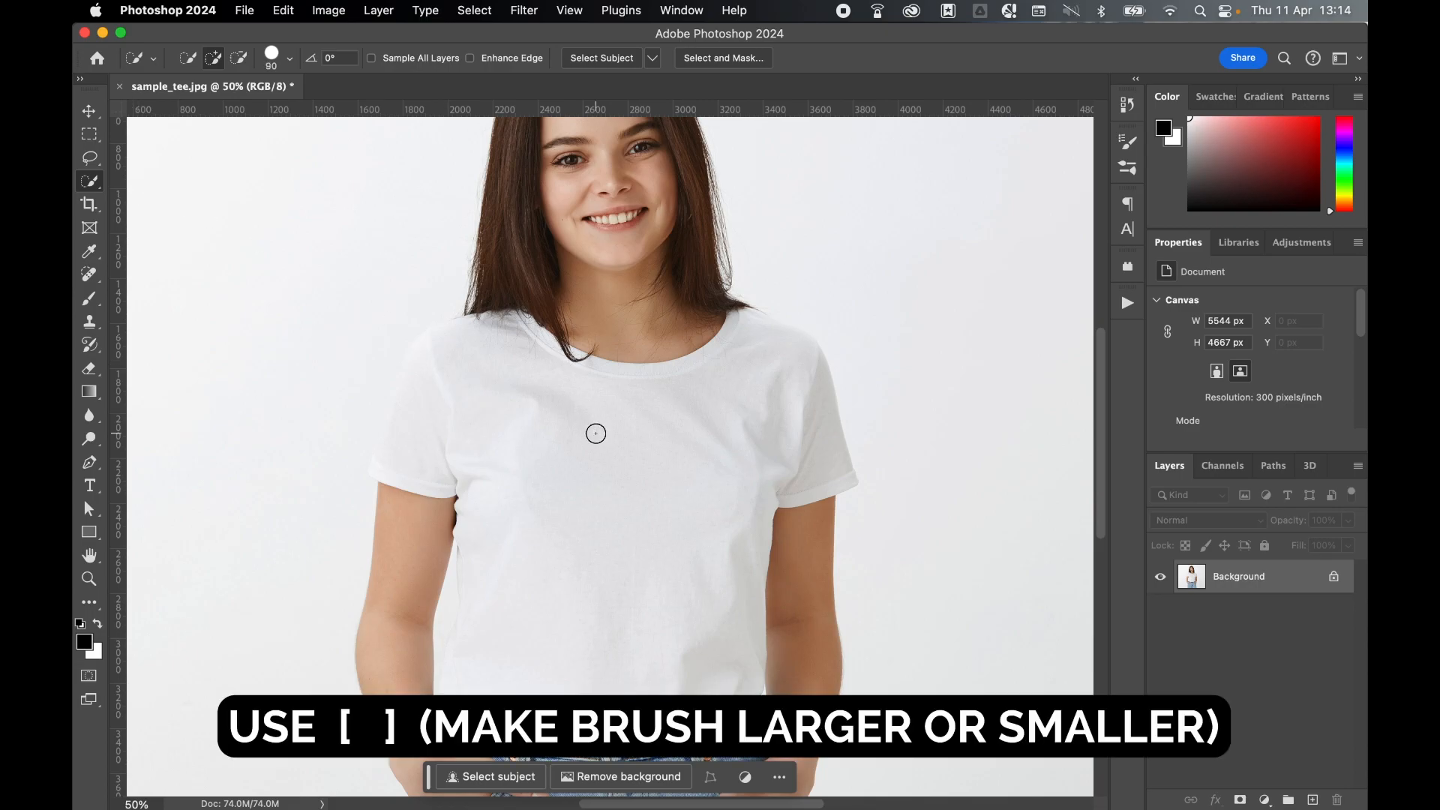
{"action": "key", "text": "bracketleft"}
{"action": "key", "text": "bracketleft"}
{"action": "key", "text": "bracketleft"}
{"action": "key", "text": "bracketleft"}
{"action": "key", "text": "bracketleft"}
{"action": "key", "text": "bracketleft"}
Step: Select the T-shirt sleeve on the image's left side and subtract a small patch at its inner edge
{"action": "scroll", "coordinate": [466, 454], "scroll_direction": "up", "scroll_amount": 5}
{"action": "scroll", "coordinate": [399, 377], "scroll_direction": "left", "scroll_amount": 5}
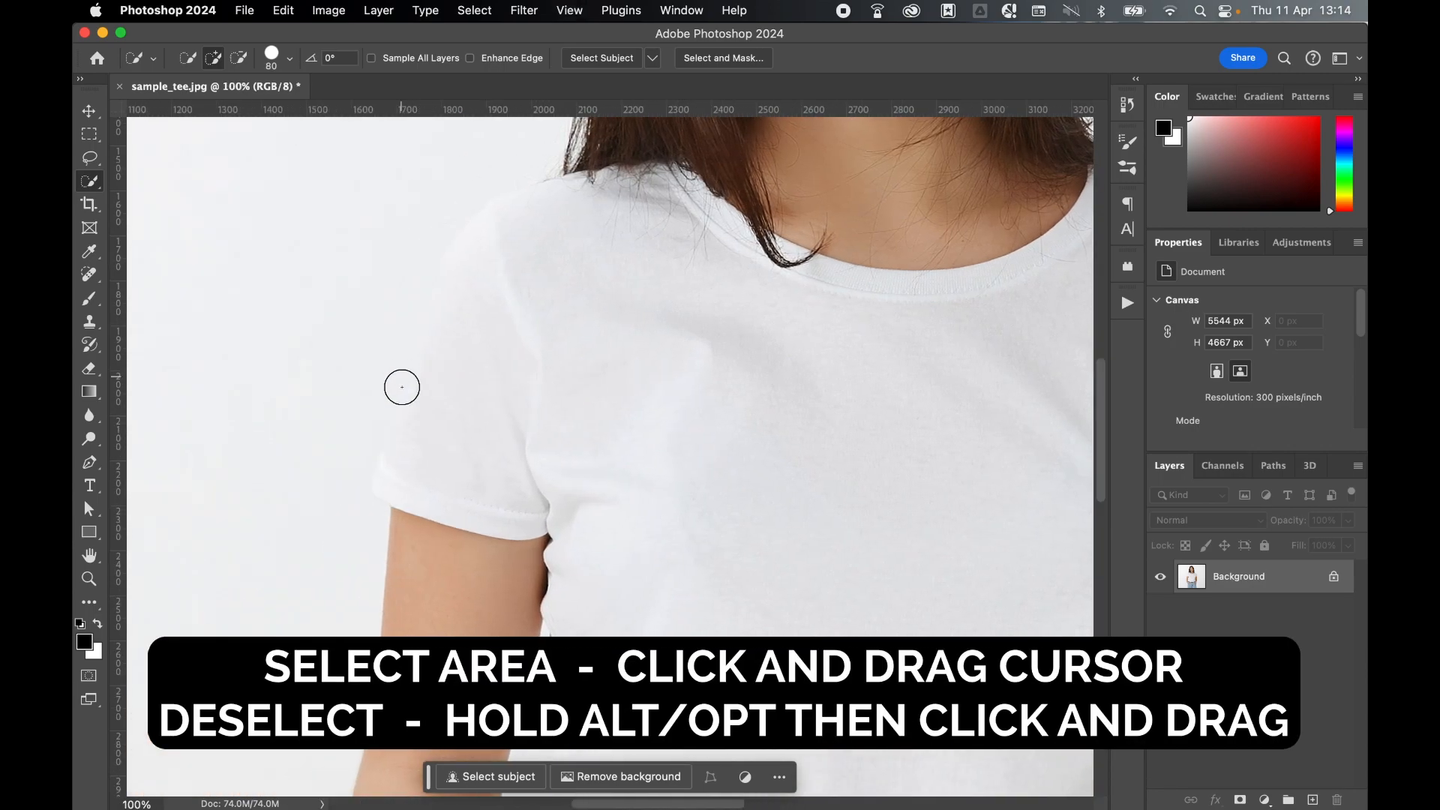
{"action": "mouse_move", "coordinate": [414, 476]}
{"action": "left_mouse_down"}
{"action": "mouse_move", "coordinate": [482, 336]}
{"action": "mouse_move", "coordinate": [561, 278]}
{"action": "left_mouse_up"}
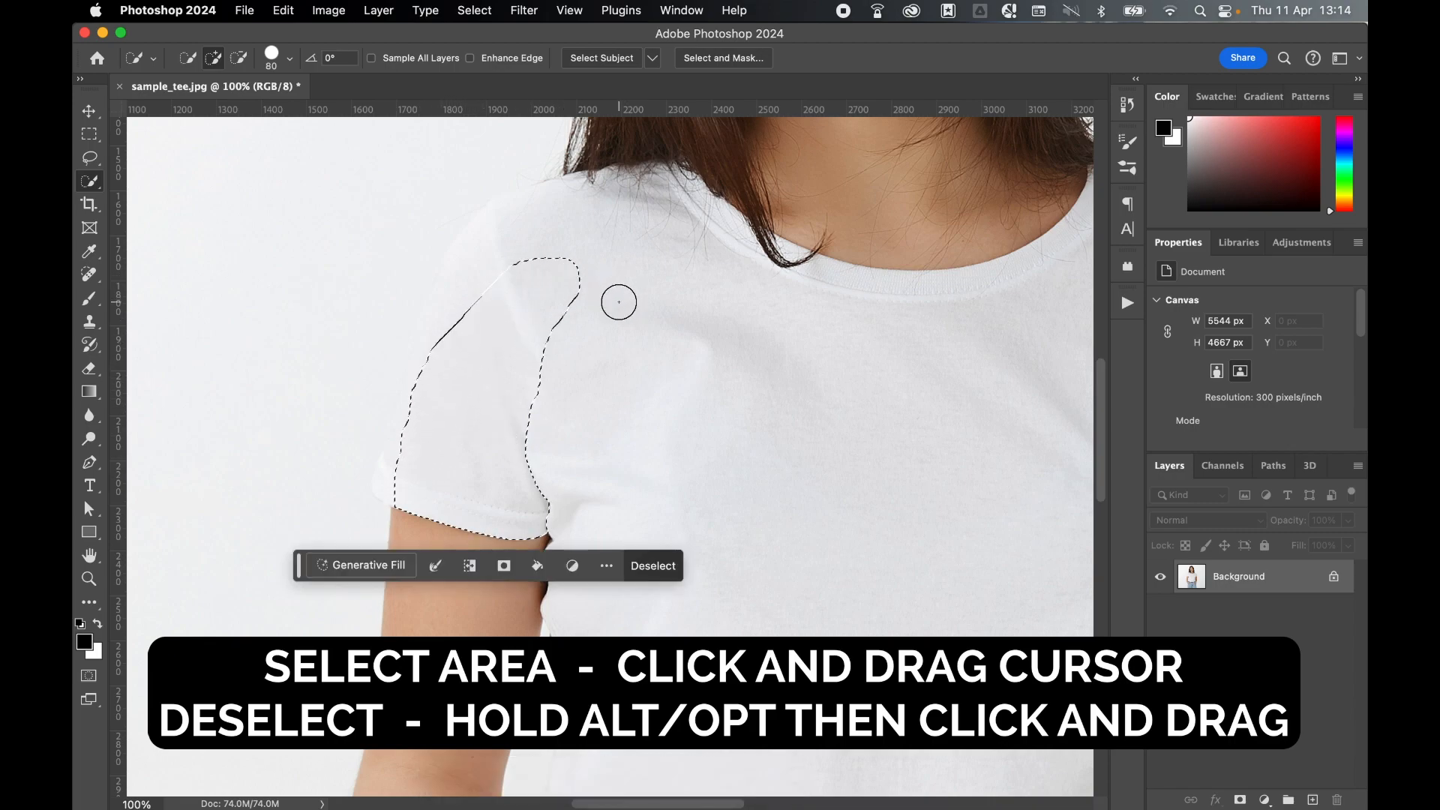
{"action": "key", "text": "alt"}
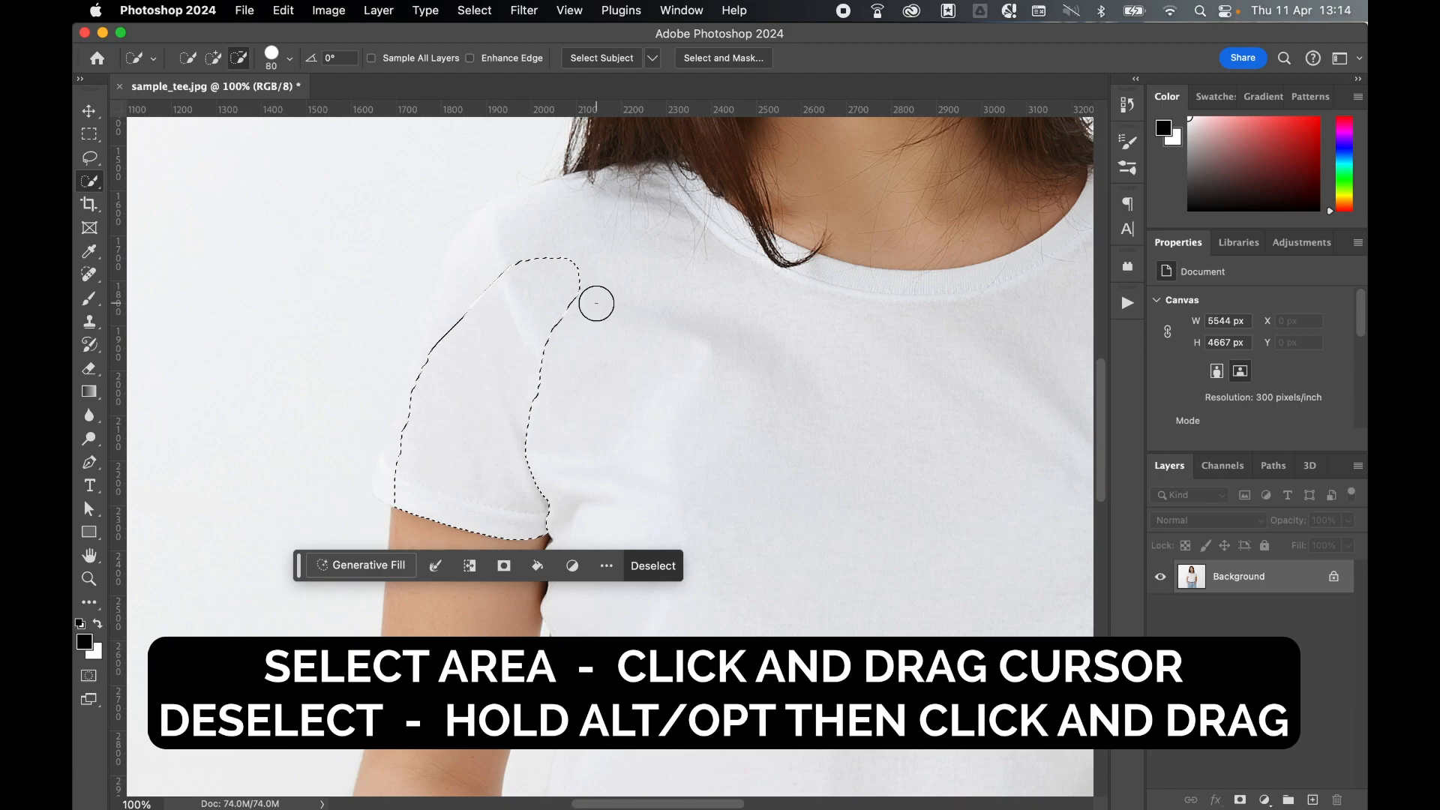
{"action": "left_click", "coordinate": [528, 344], "text": "alt"}
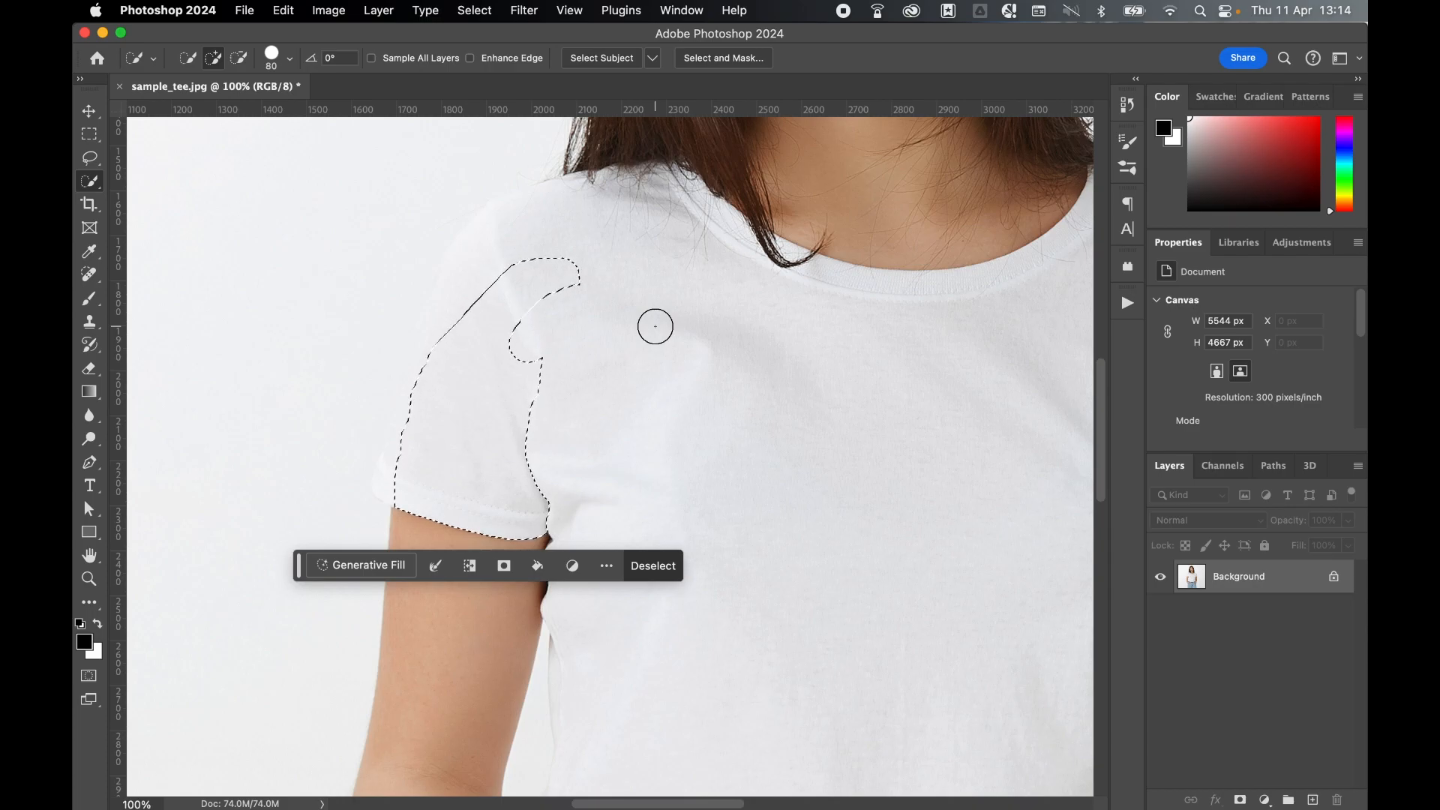
Step: Extend the selection from the sleeve across the body of the T-shirt with a smaller brush
{"action": "scroll", "coordinate": [655, 326], "scroll_direction": "up", "scroll_amount": 2}
{"action": "scroll", "coordinate": [386, 556], "scroll_direction": "left", "scroll_amount": 3}
{"action": "key", "text": "bracketleft"}
{"action": "mouse_move", "coordinate": [482, 550]}
{"action": "left_mouse_down"}
{"action": "mouse_move", "coordinate": [559, 347]}
{"action": "mouse_move", "coordinate": [701, 359]}
{"action": "mouse_move", "coordinate": [675, 525]}
{"action": "left_mouse_up"}
Step: Subtract the upper part of the background gap between the arm and the shirt's side from the selection
{"action": "scroll", "coordinate": [560, 347], "scroll_direction": "right", "scroll_amount": 5}
{"action": "scroll", "coordinate": [536, 373], "scroll_direction": "down", "scroll_amount": 8}
{"action": "key", "text": "super+plus"}
{"action": "left_click", "coordinate": [585, 280], "text": "alt"}
{"action": "left_click", "coordinate": [597, 228], "text": "alt"}
{"action": "scroll", "coordinate": [585, 300], "scroll_direction": "down", "scroll_amount": 3}
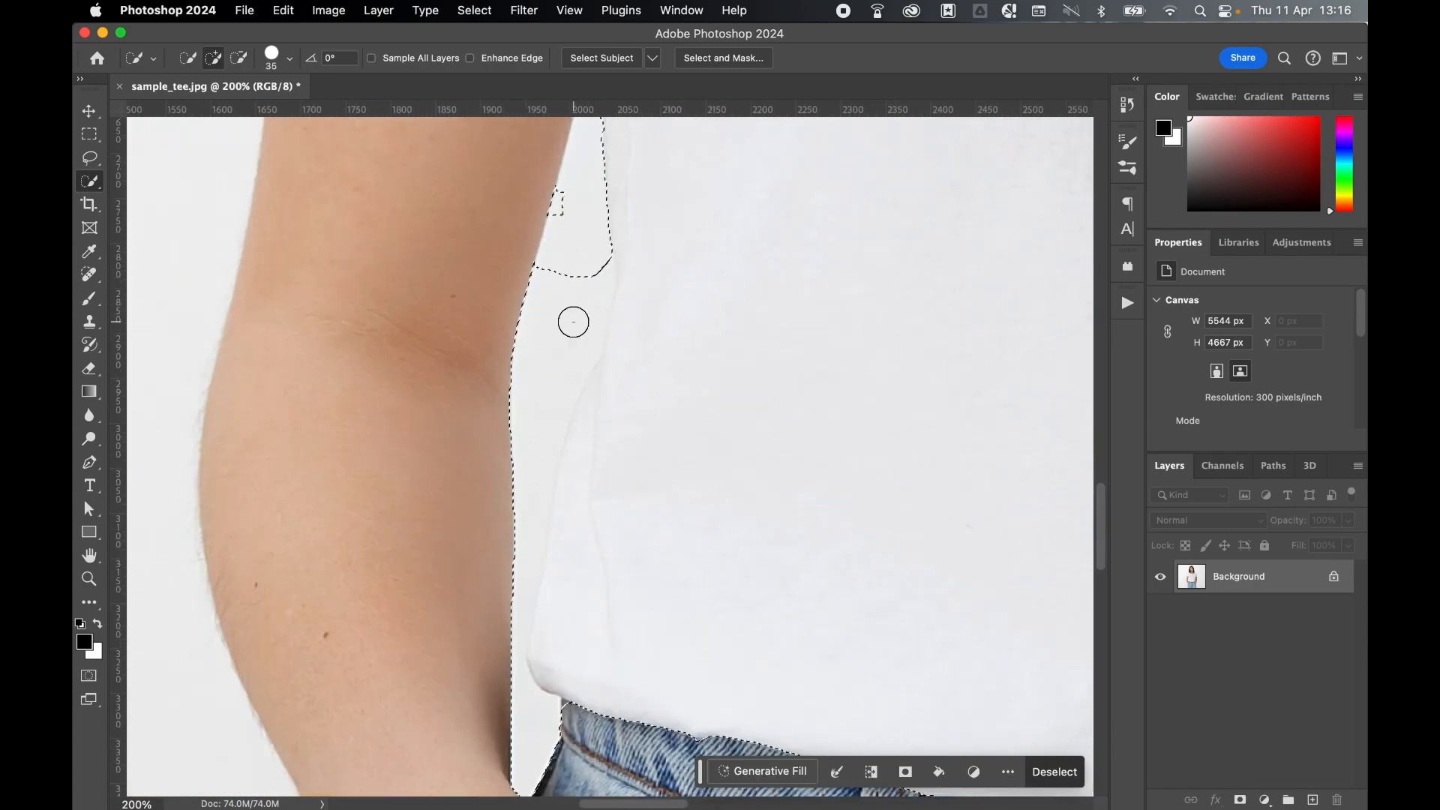
{"action": "left_click", "coordinate": [576, 367], "text": "alt"}
Step: Reduce the brush size to 25 and subtract the remaining gap beside the shirt down to its hem
{"action": "scroll", "coordinate": [532, 413], "scroll_direction": "down", "scroll_amount": 3}
{"action": "scroll", "coordinate": [533, 412], "scroll_direction": "down", "scroll_amount": 1}
{"action": "key", "text": "bracketleft"}
{"action": "key", "text": "bracketleft"}
{"action": "left_click", "coordinate": [524, 450], "text": "alt"}
{"action": "left_click", "coordinate": [540, 585], "text": "alt"}
{"action": "scroll", "coordinate": [563, 517], "scroll_direction": "right", "scroll_amount": 3}
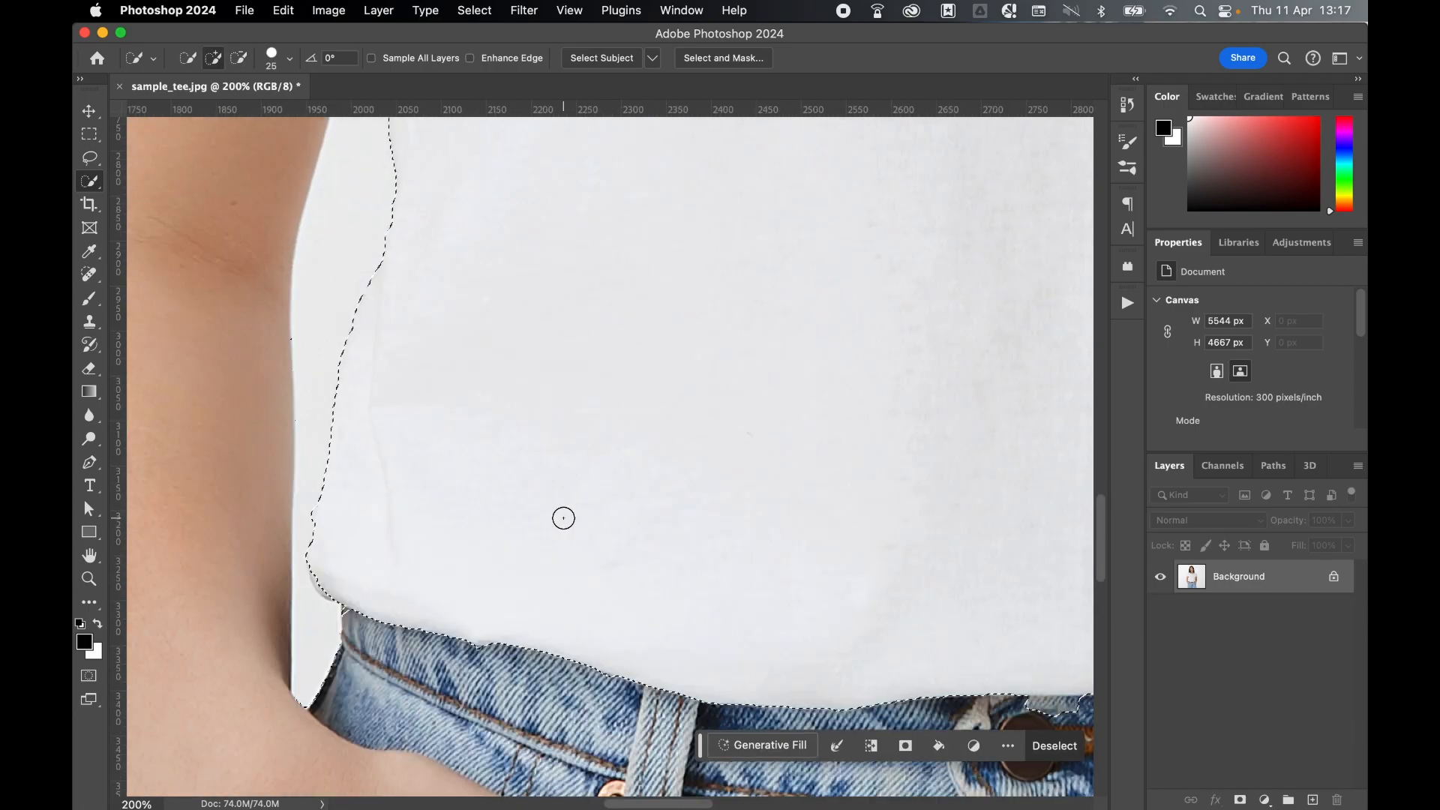
{"action": "scroll", "coordinate": [500, 350], "scroll_direction": "up", "scroll_amount": 4}
{"action": "key", "text": "super+minus"}
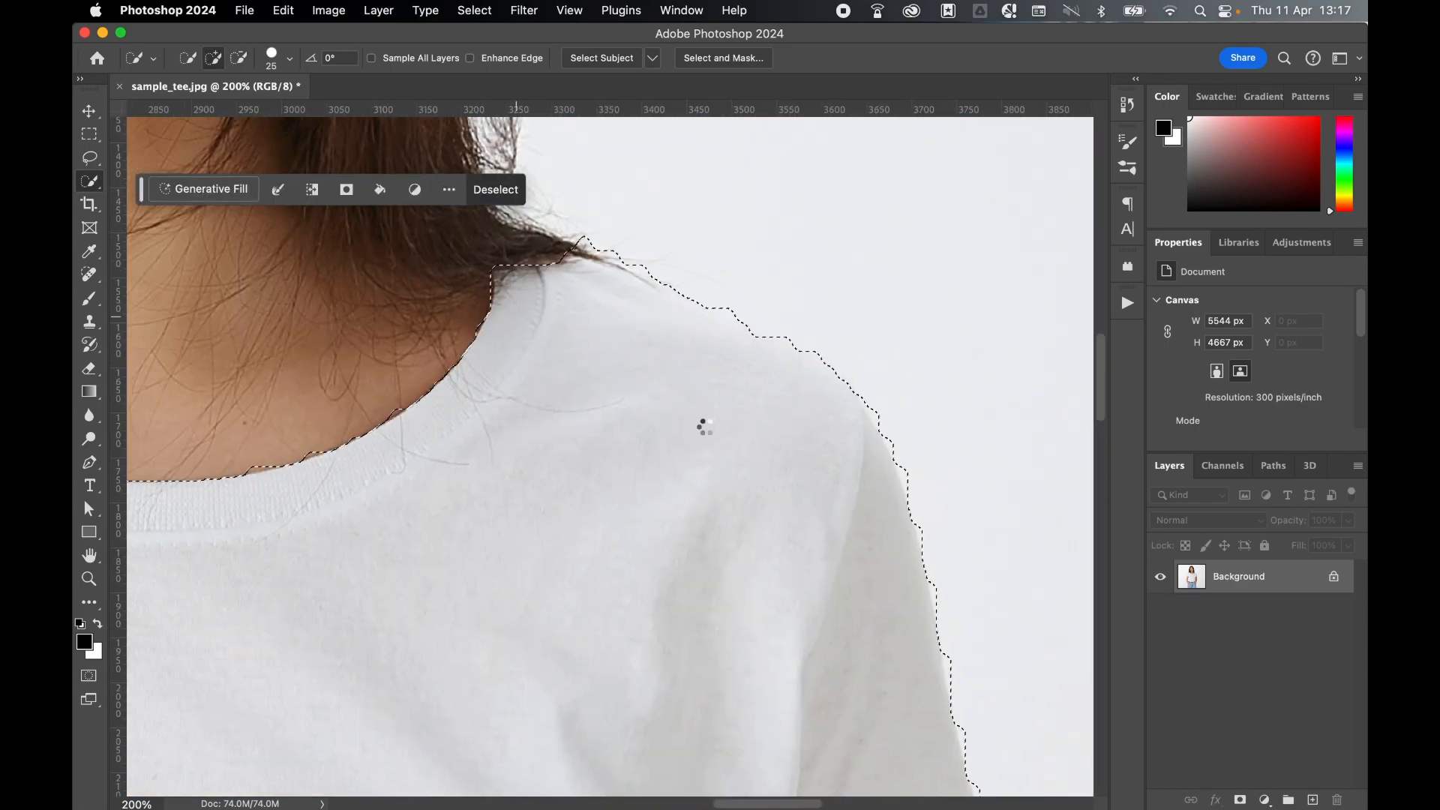
{"action": "key", "text": "super+minus"}
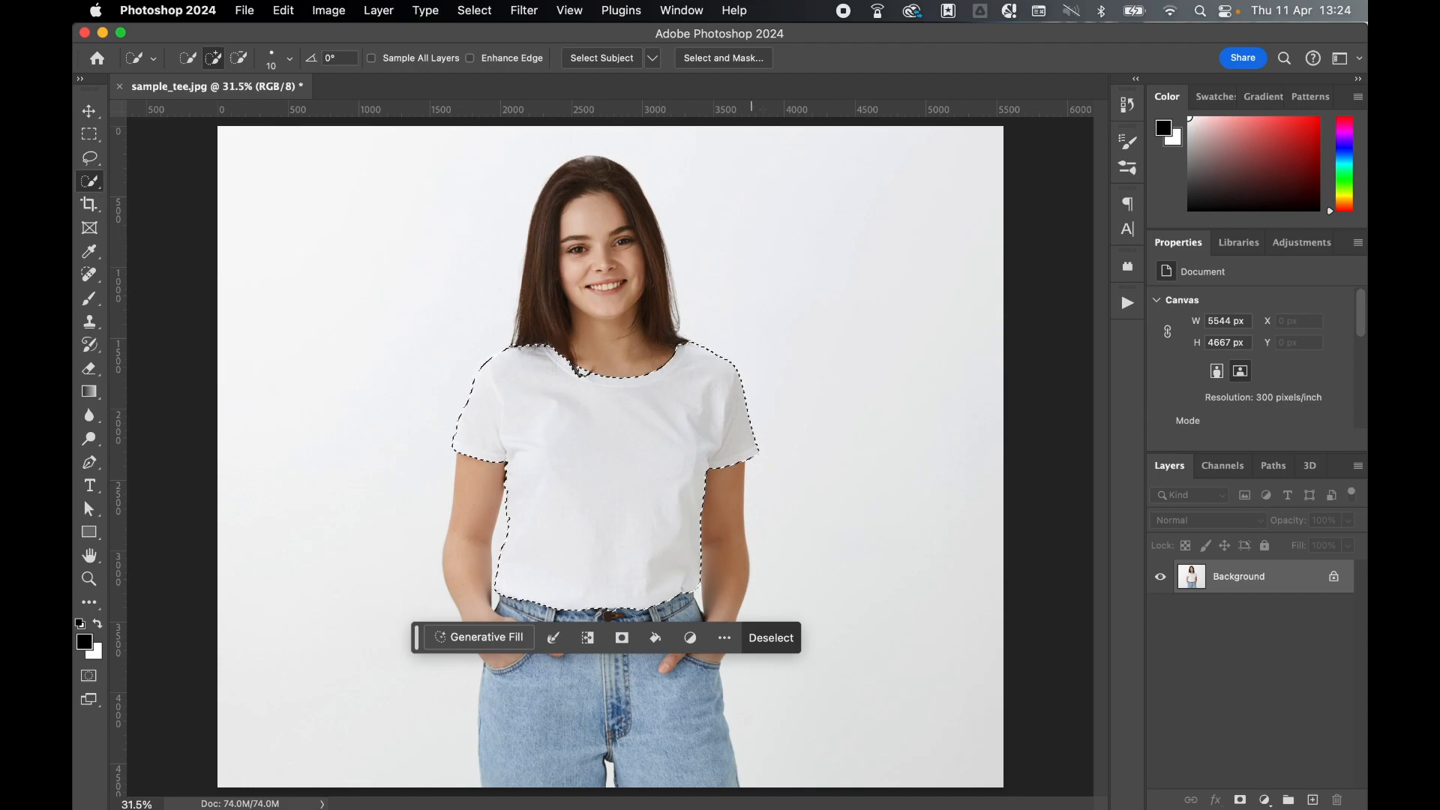
Step: Open Select and Mask and show the masked areas with a red overlay at 100% opacity
{"action": "left_click", "coordinate": [732, 60]}
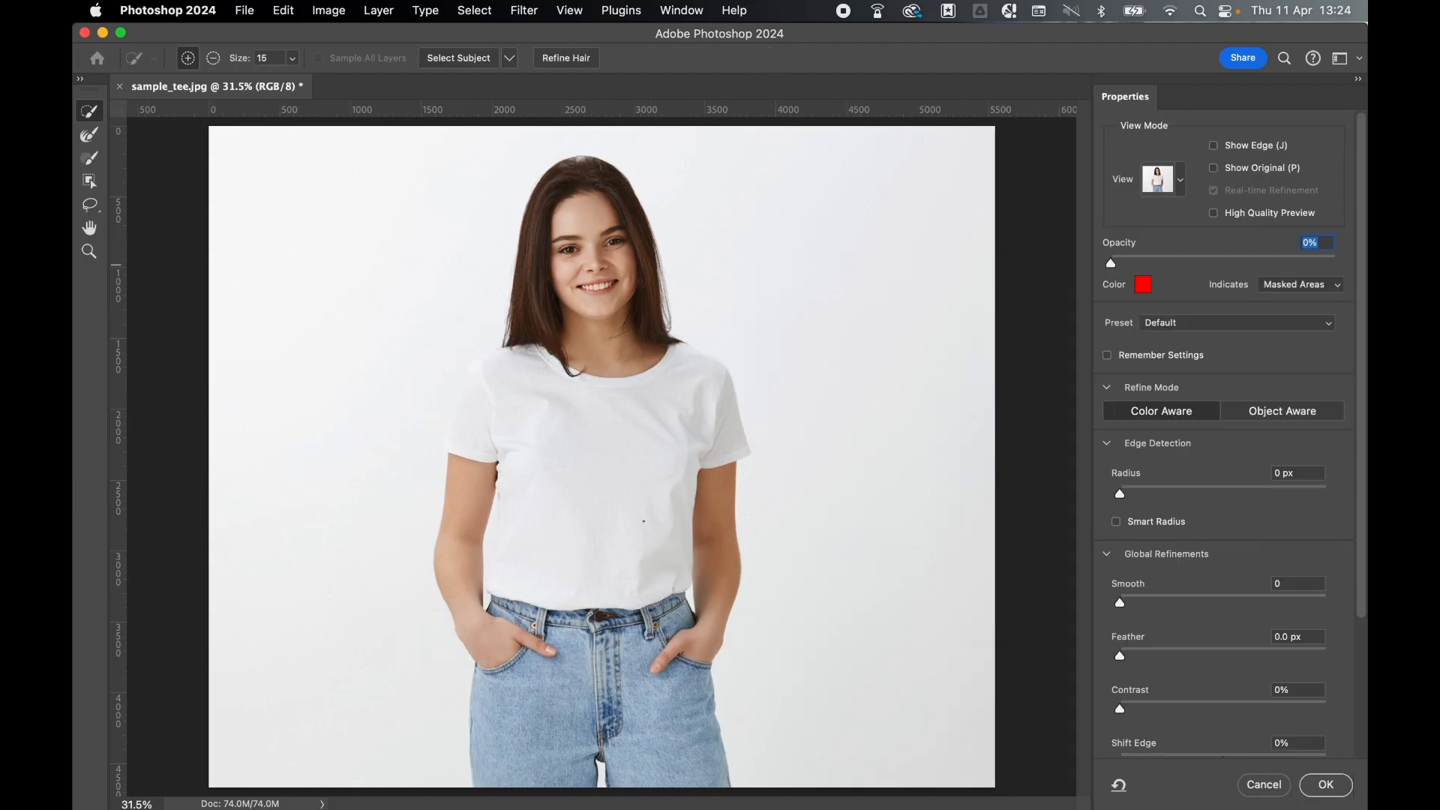
{"action": "left_click", "coordinate": [1144, 285]}
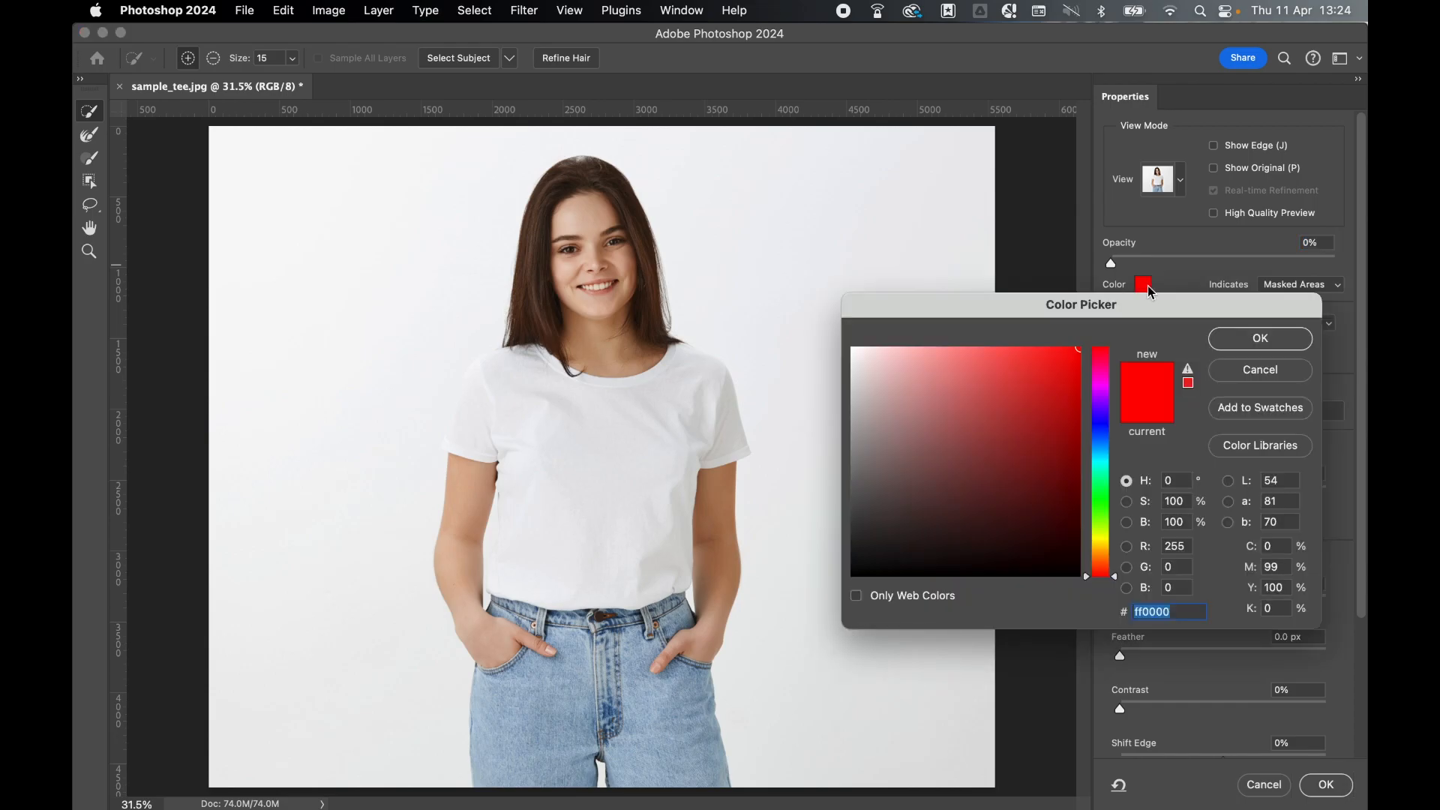
{"action": "left_click", "coordinate": [1260, 339]}
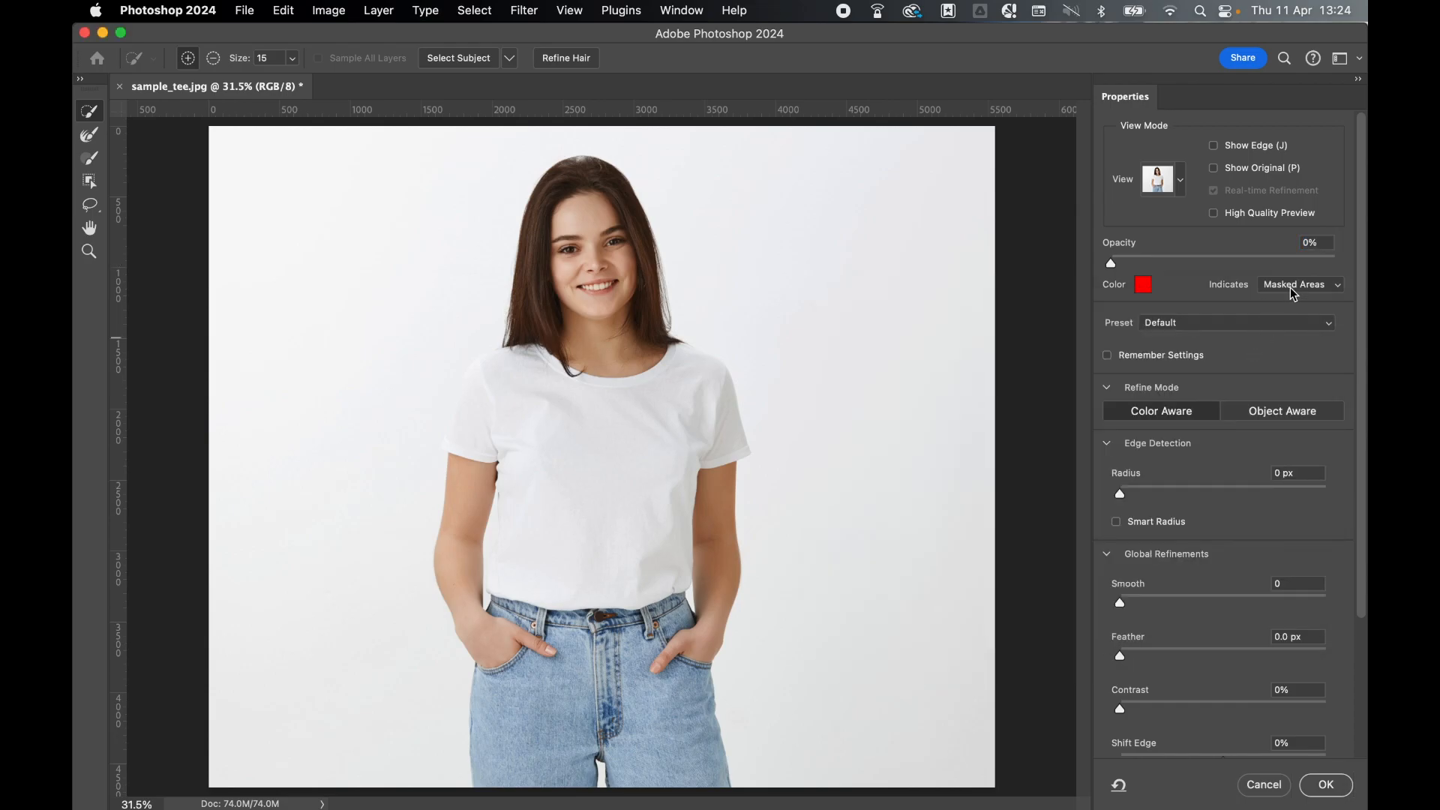
{"action": "left_click_drag", "start_coordinate": [1112, 264], "coordinate": [1361, 261]}
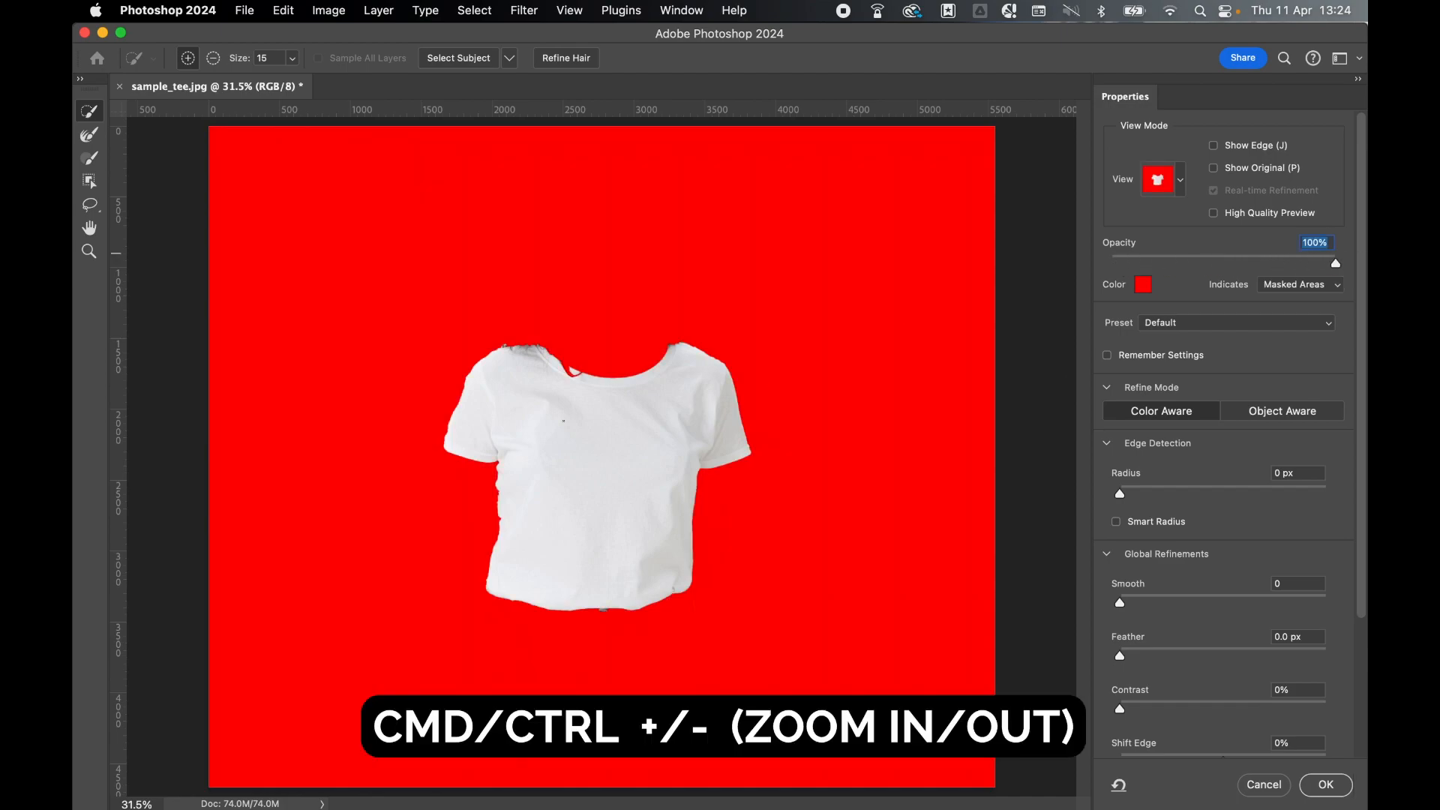
Step: Set the selection edge's Smooth to 19 and Feather to 2.3 px
{"action": "key", "text": "super+equal"}
{"action": "key", "text": "super+equal"}
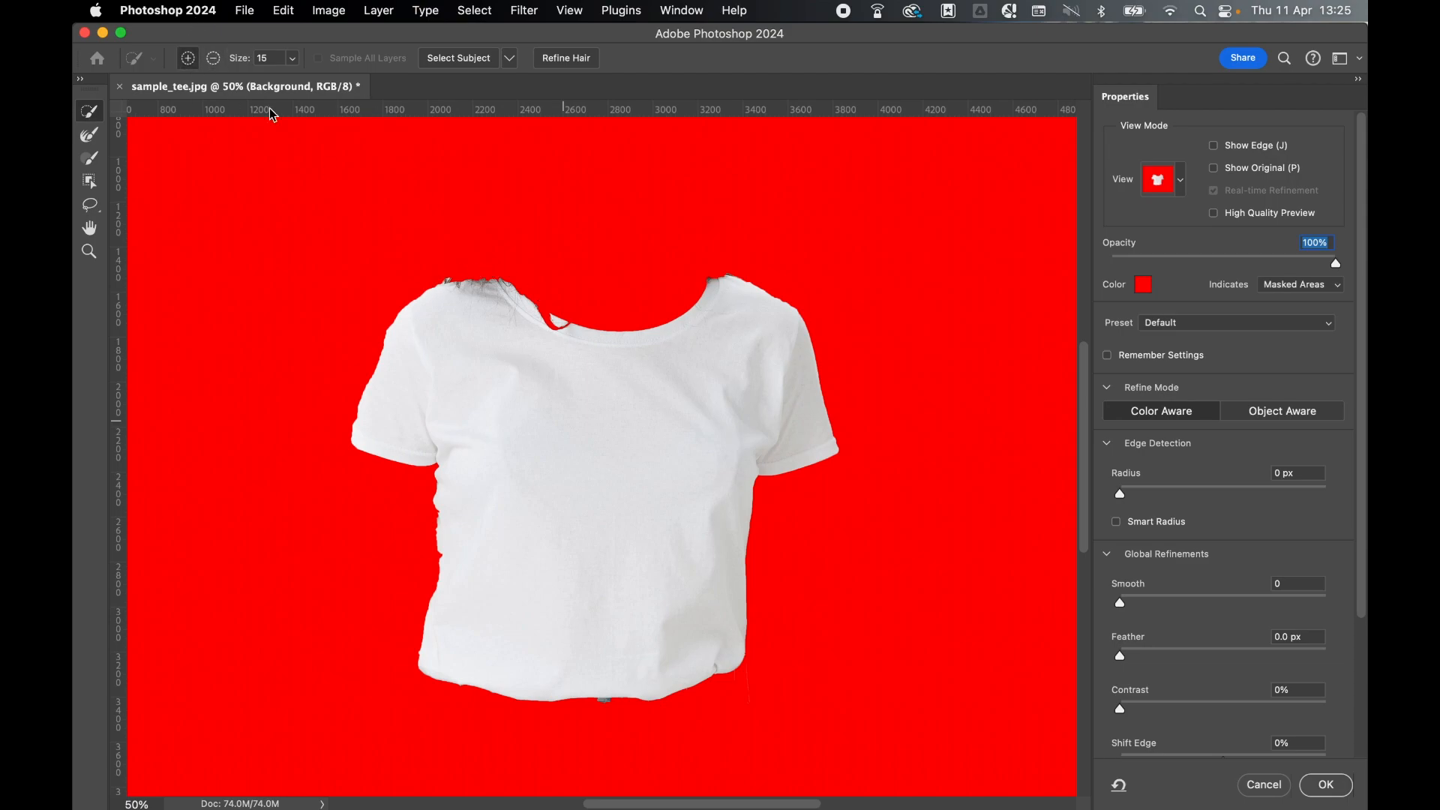
{"action": "scroll", "coordinate": [1200, 480], "scroll_direction": "down", "scroll_amount": 3}
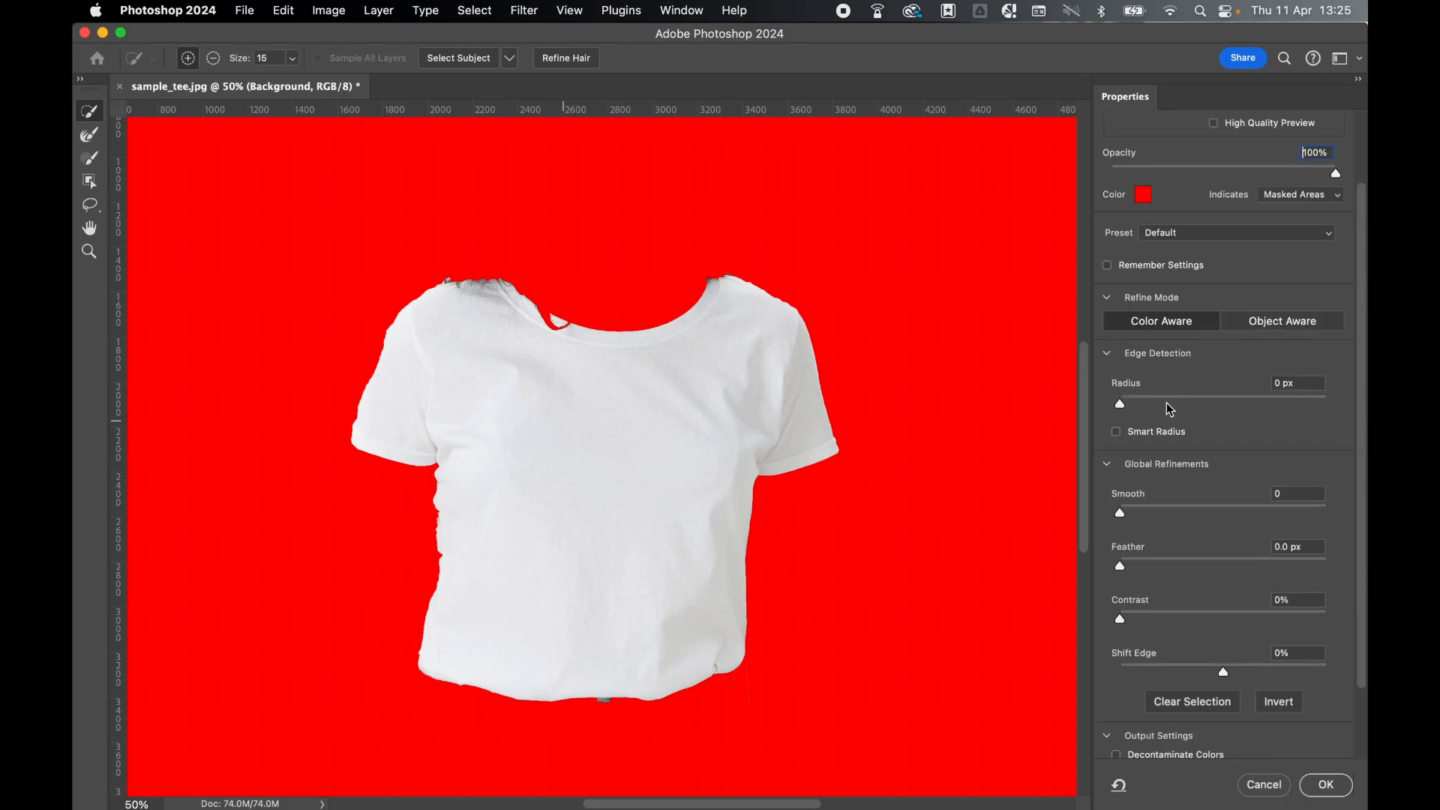
{"action": "scroll", "coordinate": [1215, 441], "scroll_direction": "down", "scroll_amount": 2}
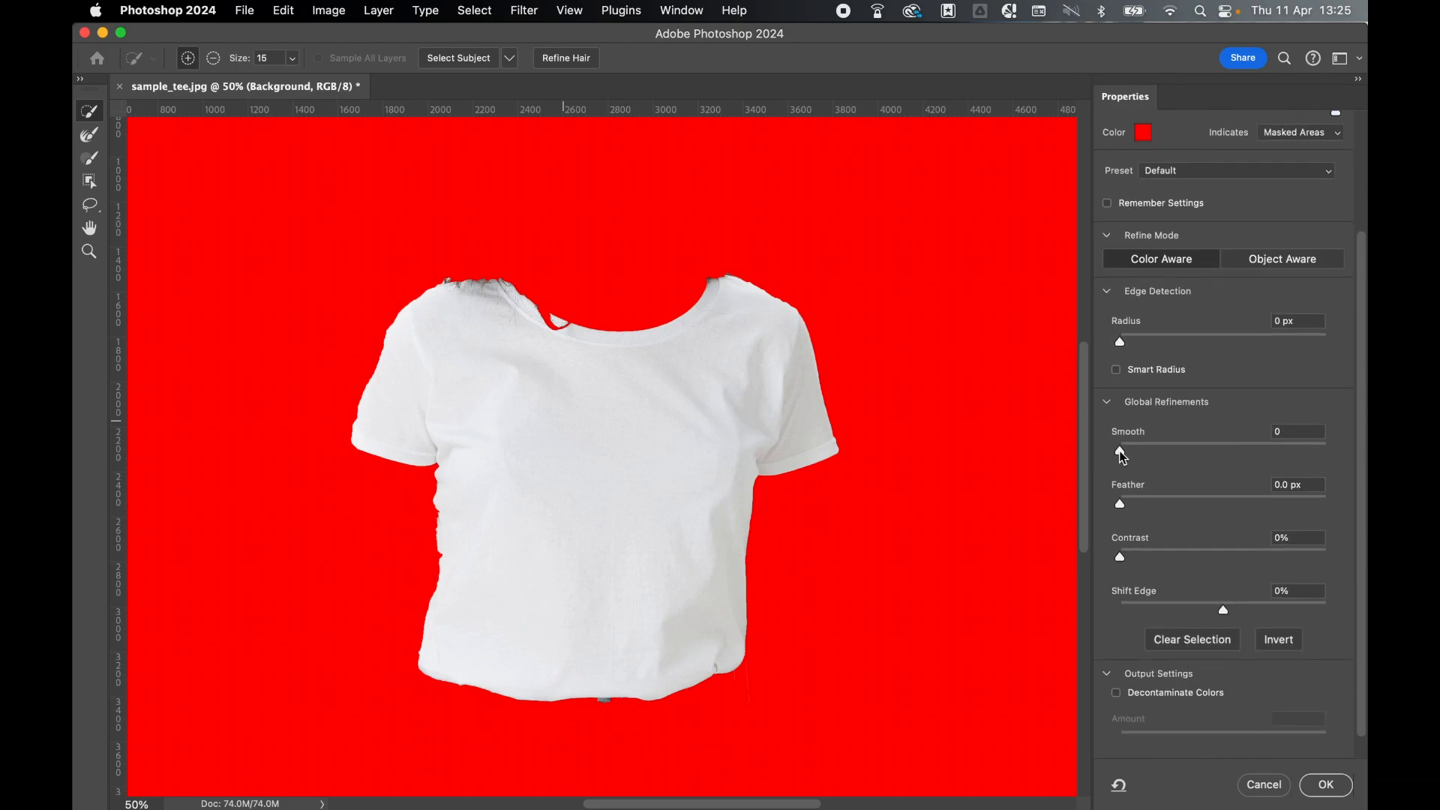
{"action": "left_click_drag", "start_coordinate": [1121, 453], "coordinate": [1158, 453]}
{"action": "left_click_drag", "start_coordinate": [1120, 503], "coordinate": [1145, 503]}
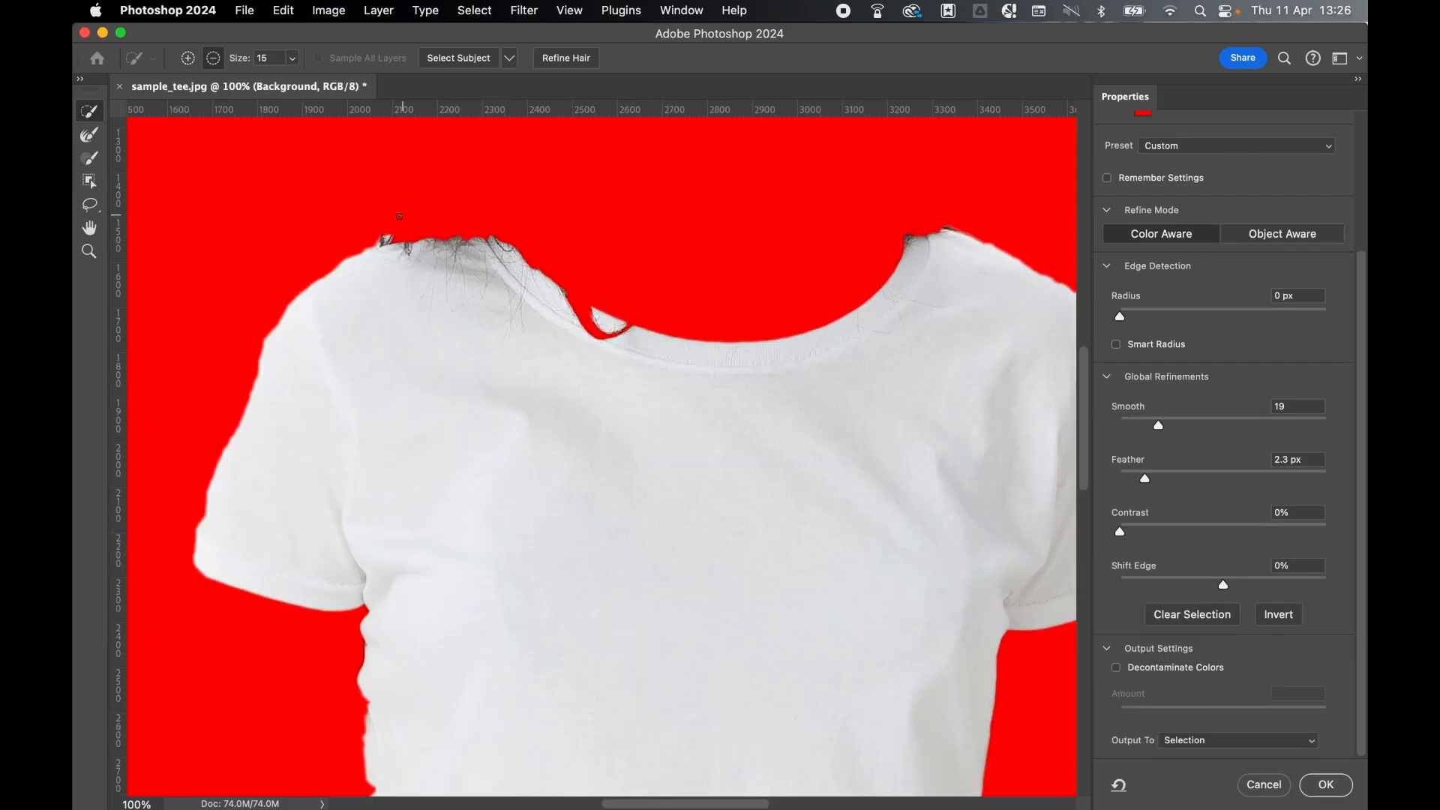
Step: Try to brush the stray hair at the shirt's shoulder out of the selection, and undo the stroke
{"action": "left_click_drag", "start_coordinate": [379, 240], "coordinate": [399, 245]}
{"action": "key", "text": "super+z"}
{"action": "scroll", "coordinate": [390, 292], "scroll_direction": "down", "scroll_amount": 5}
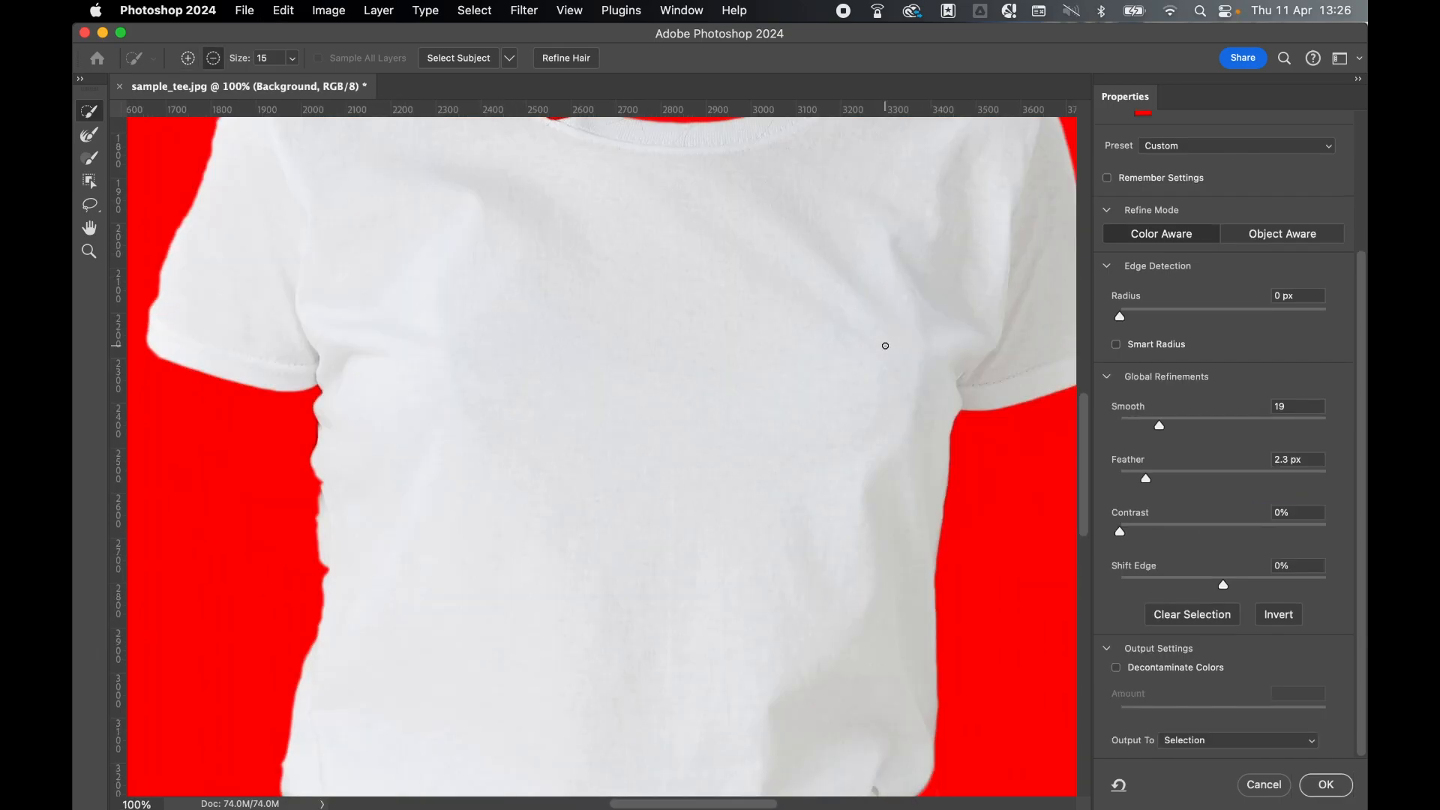
Step: Refine the selection edge with Shift Edge at -22%, Feather at 0.4 px and Smooth at 41
{"action": "scroll", "coordinate": [840, 405], "scroll_direction": "up", "scroll_amount": 10}
{"action": "mouse_move", "coordinate": [1223, 584]}
{"action": "left_mouse_down"}
{"action": "mouse_move", "coordinate": [1099, 585]}
{"action": "mouse_move", "coordinate": [1200, 581]}
{"action": "left_mouse_up"}
{"action": "left_click_drag", "start_coordinate": [1145, 477], "coordinate": [1124, 477]}
{"action": "left_click_drag", "start_coordinate": [1159, 424], "coordinate": [1205, 424]}
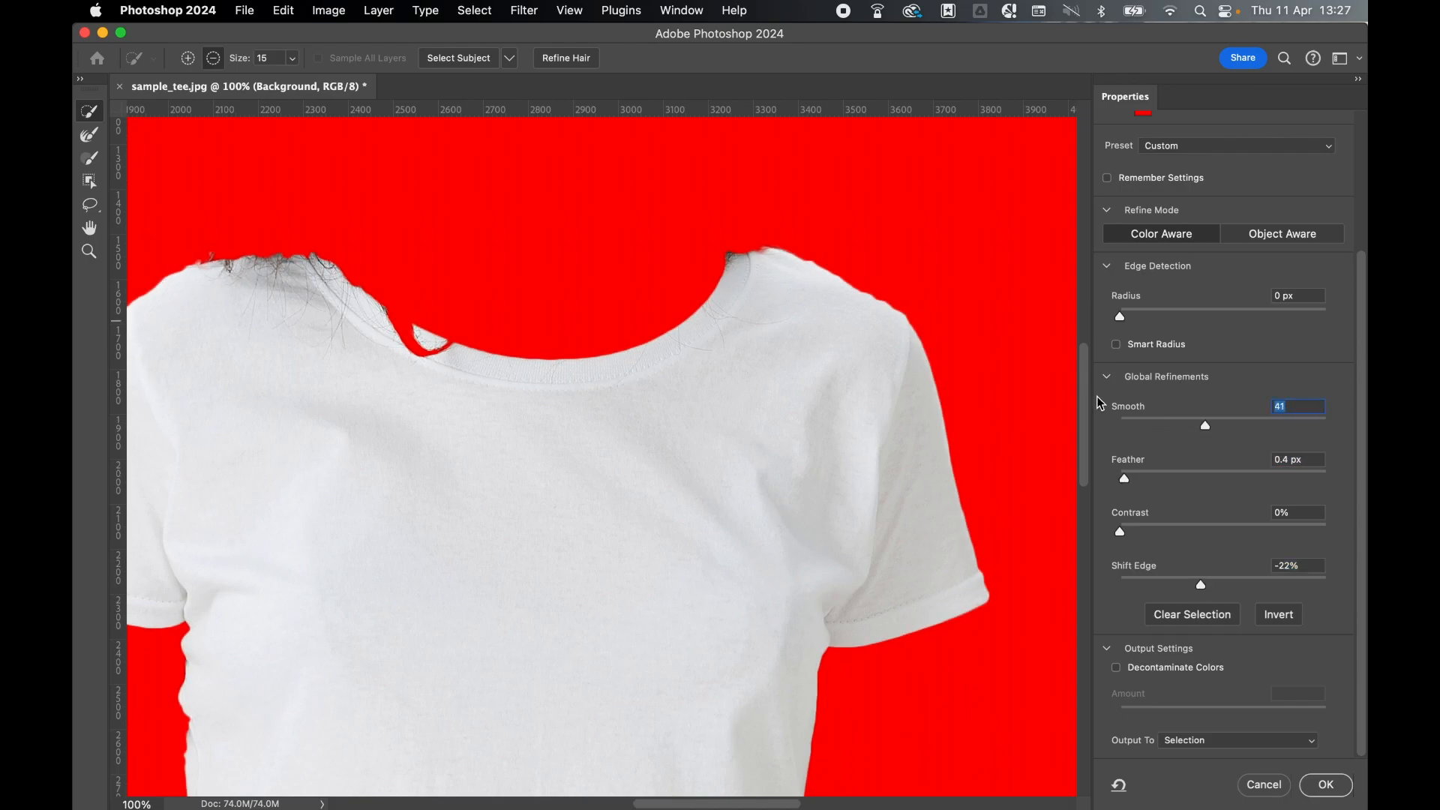
Step: Enable Decontaminate Colors and output the refined selection to a New Layer with Layer Mask
{"action": "left_click", "coordinate": [1117, 669]}
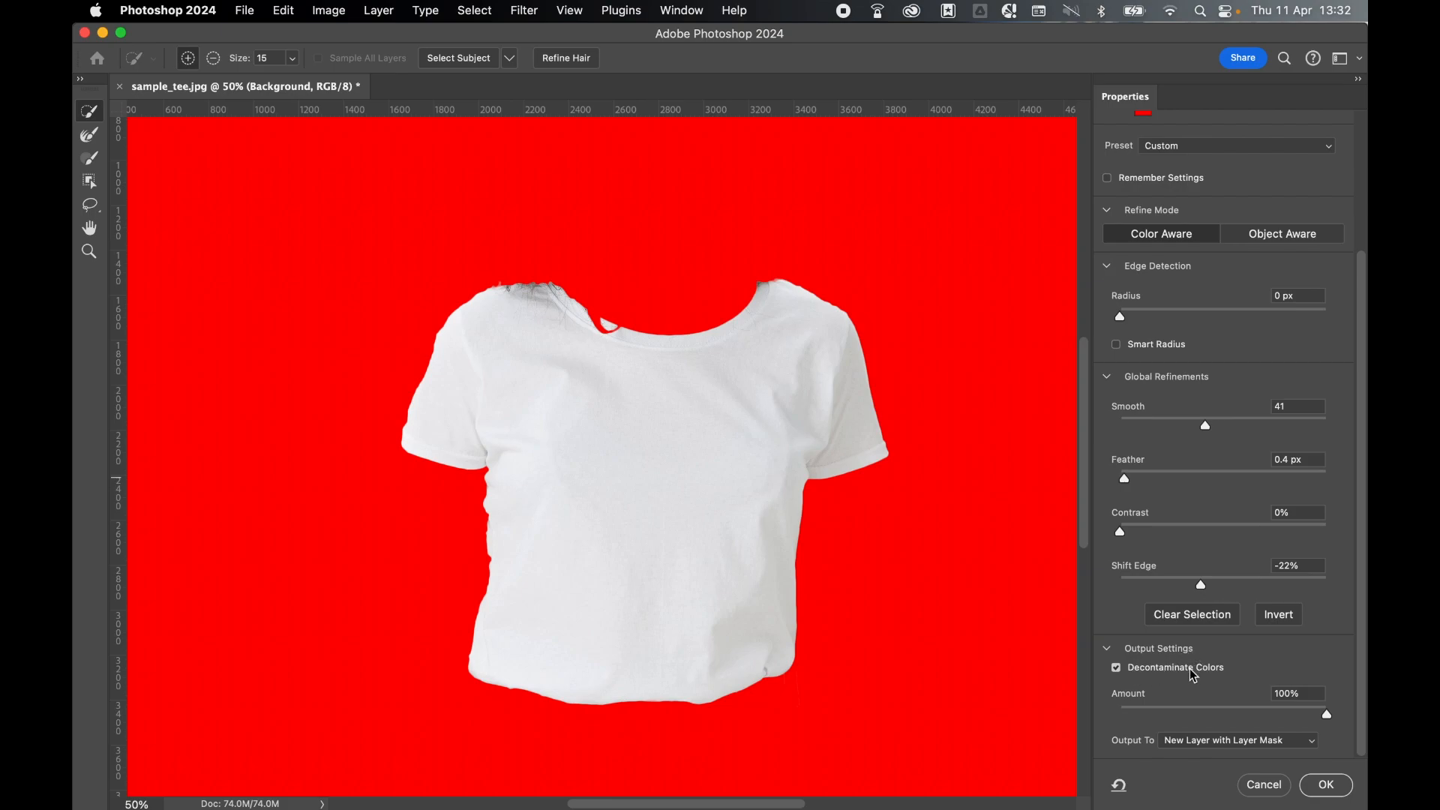
{"action": "left_click", "coordinate": [1176, 743]}
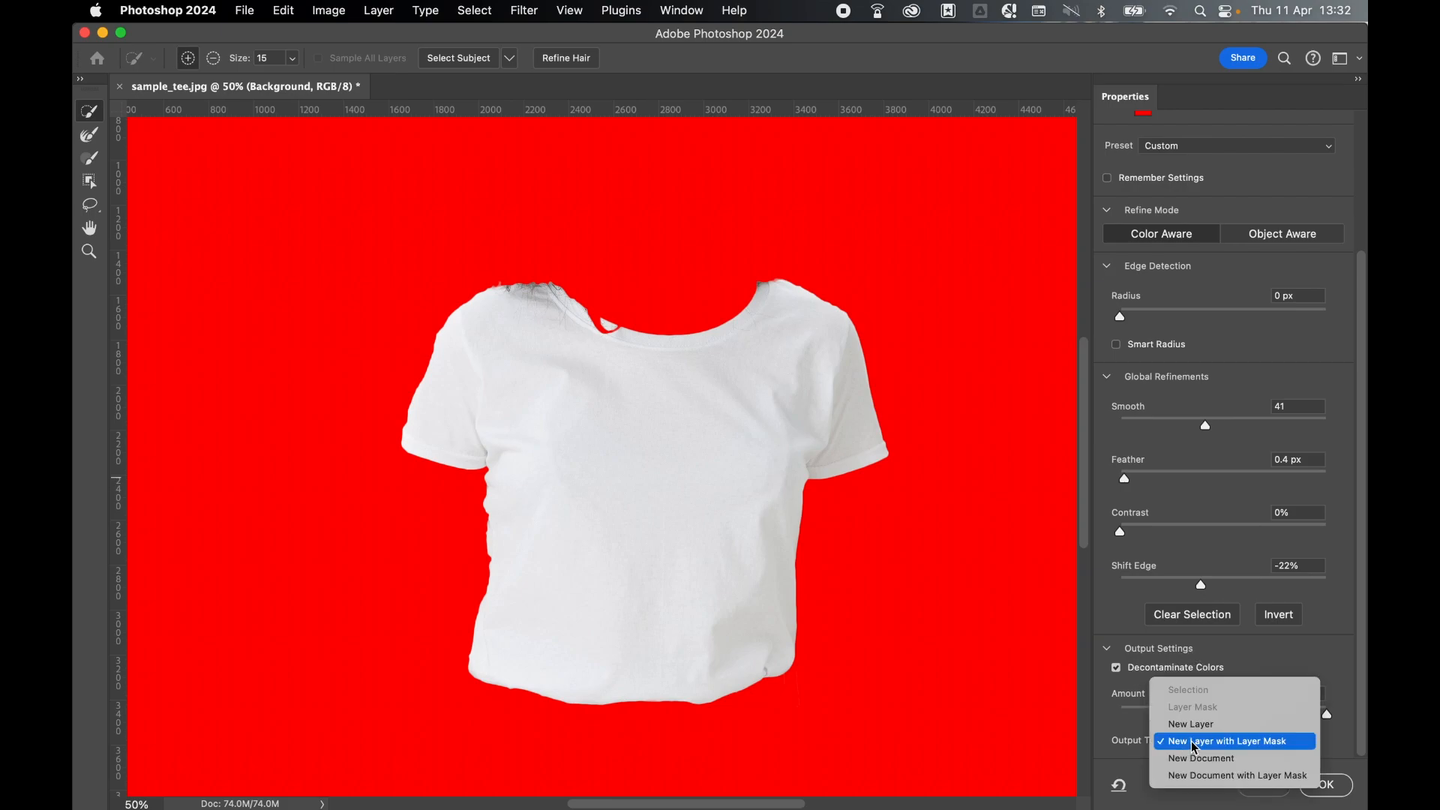
{"action": "left_click", "coordinate": [1195, 744]}
{"action": "left_click", "coordinate": [1330, 784]}
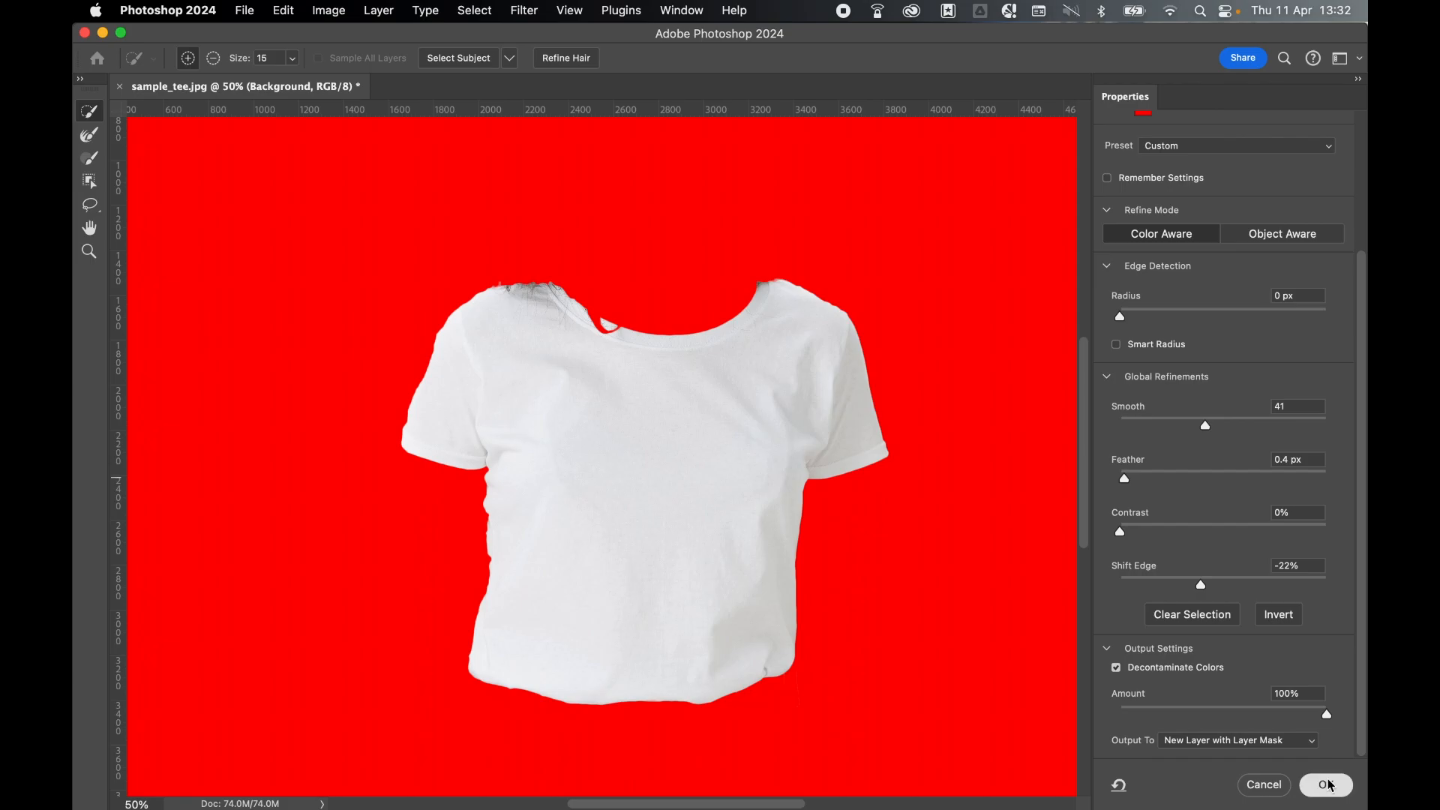
Step: Make the original Background layer visible beneath the masked T-shirt layer
{"action": "left_click", "coordinate": [1161, 611]}
{"action": "key", "text": "super+minus"}
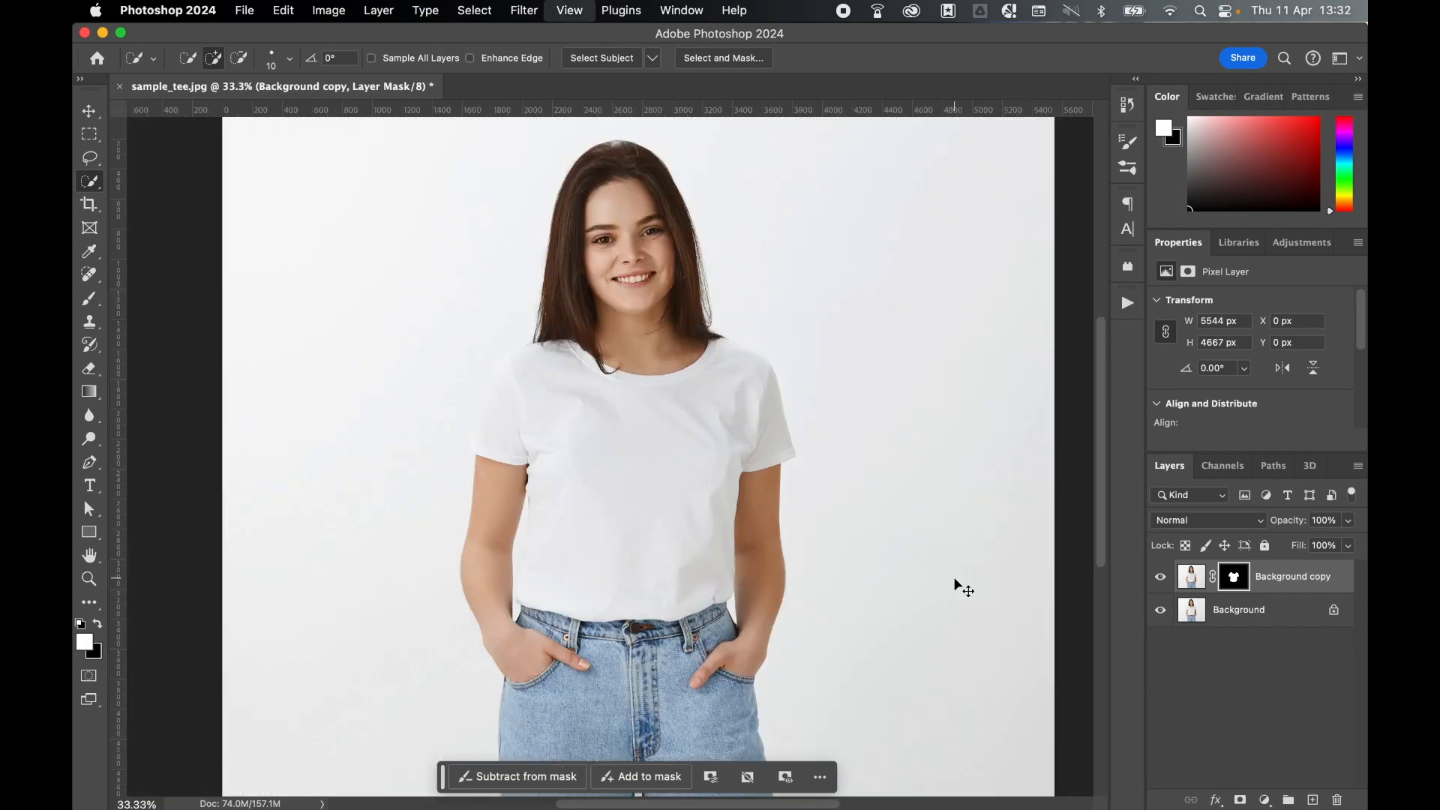
{"action": "key", "text": "super+minus"}
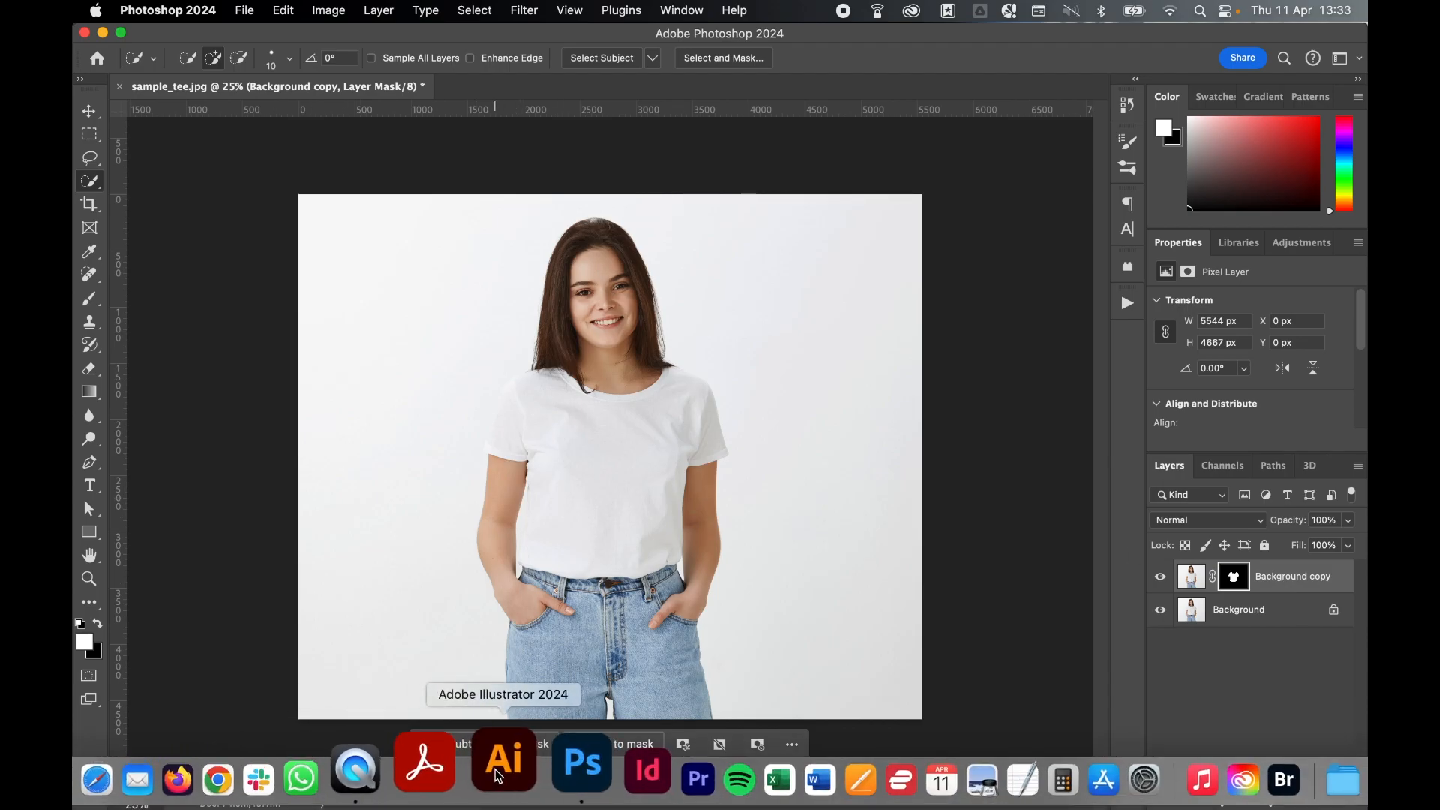
Step: Switch to Illustrator to use the pattern artwork in sample_pattern.ai
{"action": "left_click", "coordinate": [505, 761]}
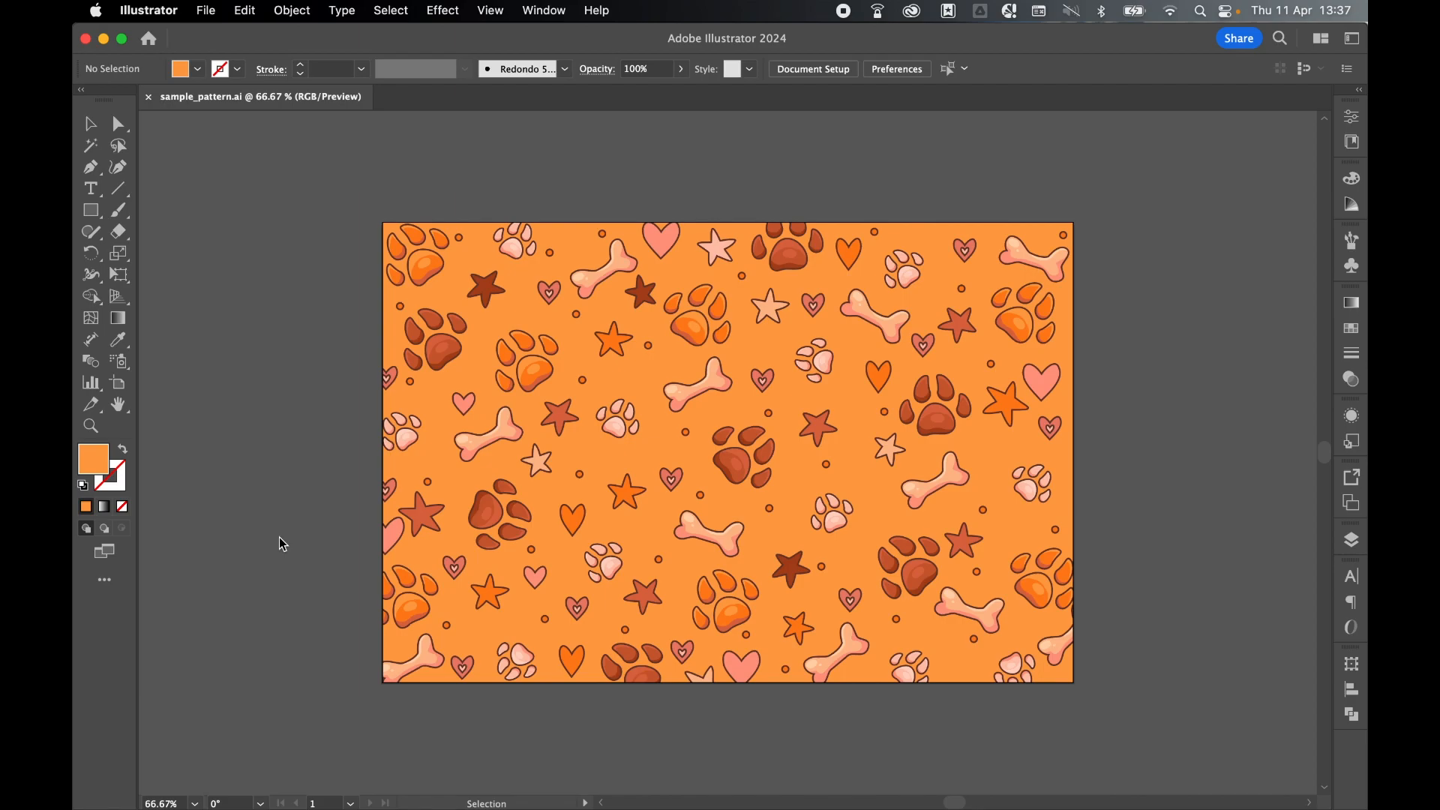
Step: Try moving the paw-and-bone motif group off the orange background and releasing its clipping mask, and undo these changes
{"action": "left_click_drag", "start_coordinate": [801, 258], "coordinate": [718, 291]}
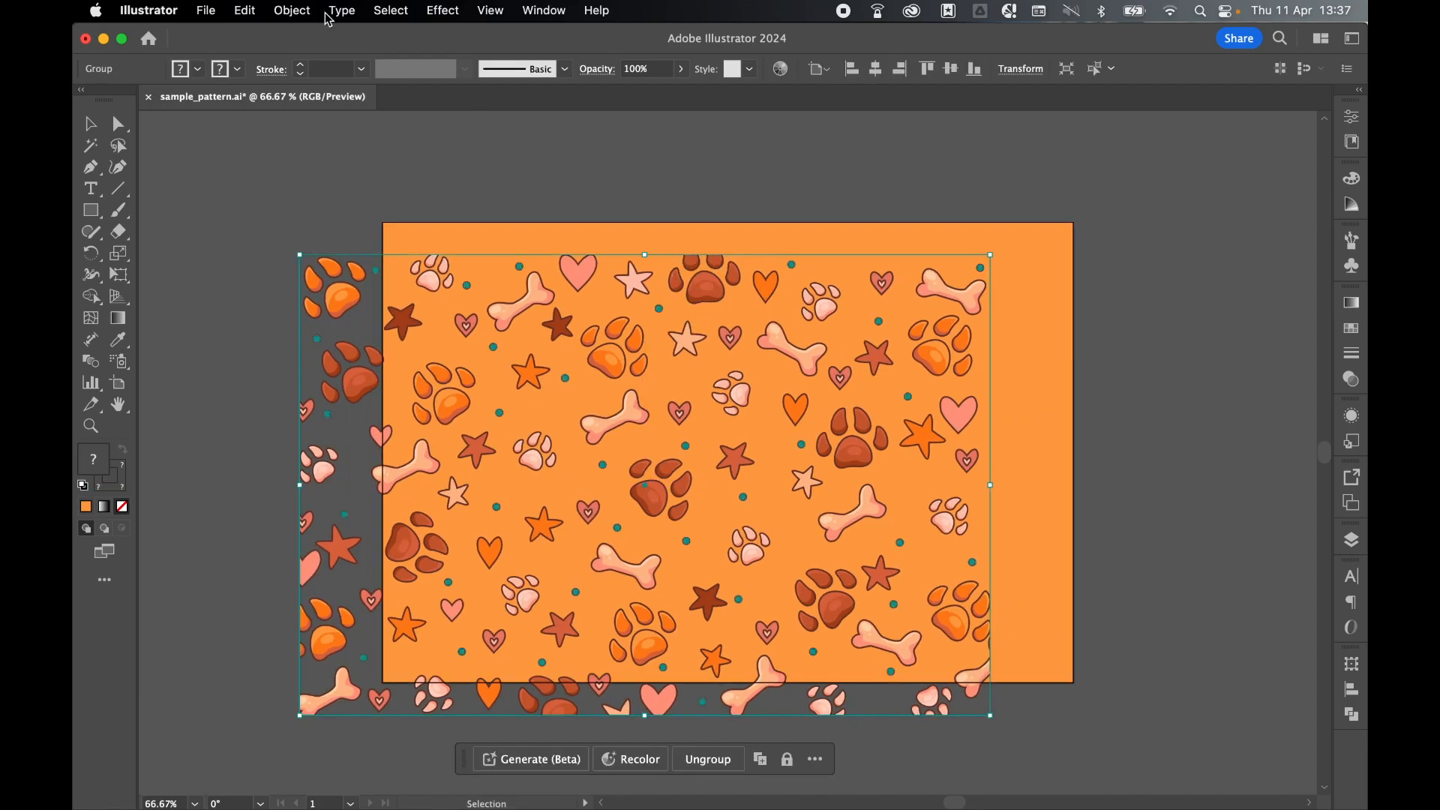
{"action": "left_click", "coordinate": [302, 12]}
{"action": "mouse_move", "coordinate": [369, 731]}
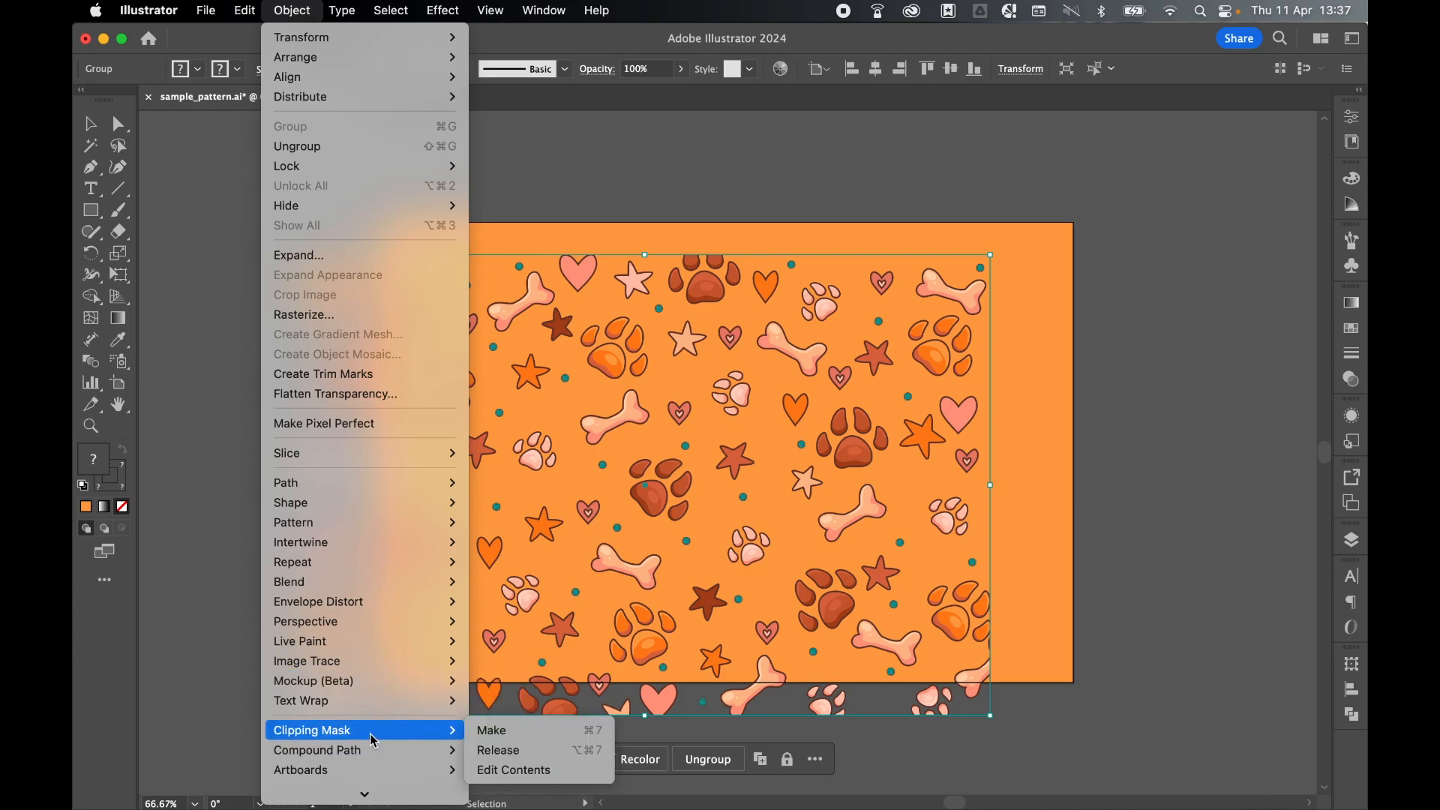
{"action": "left_click", "coordinate": [525, 750]}
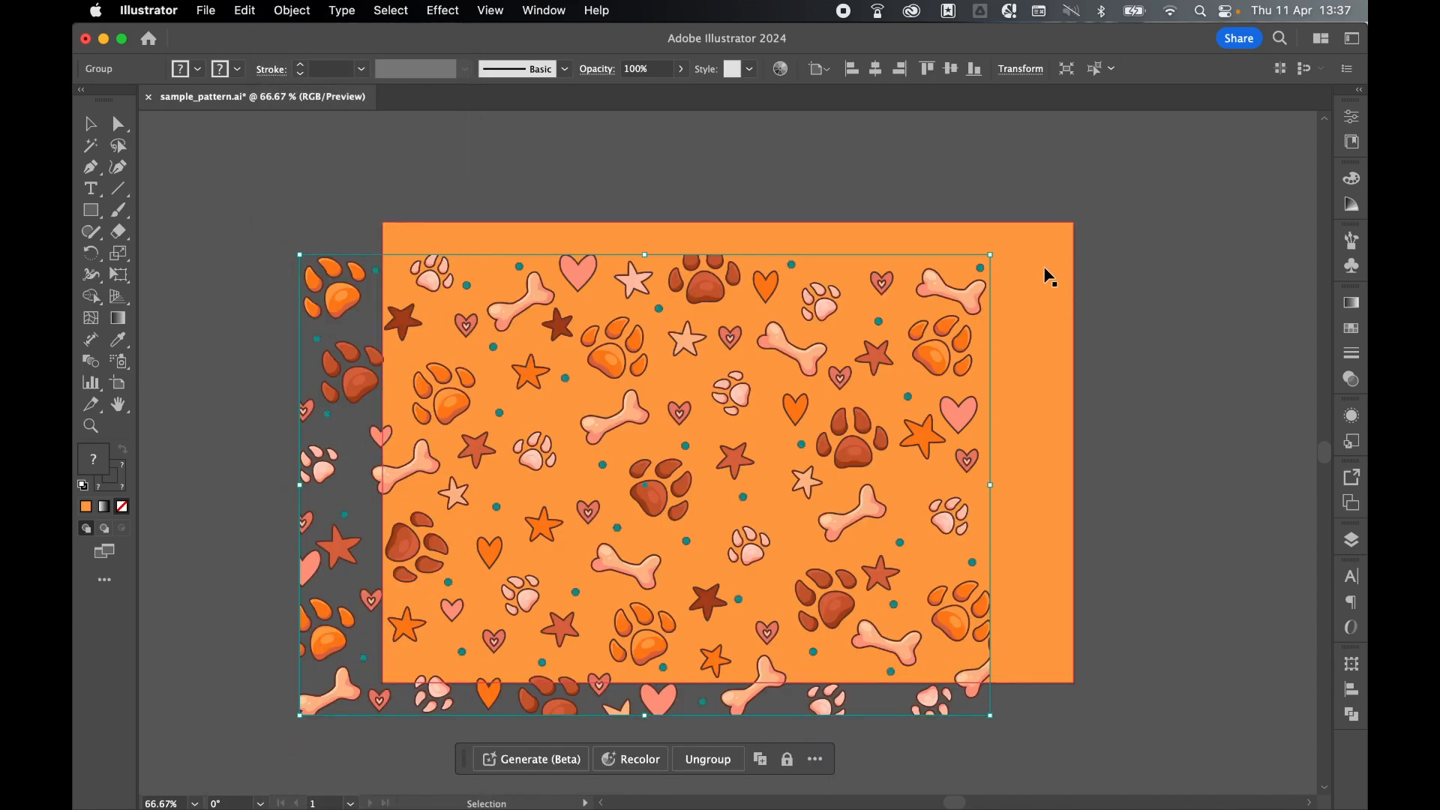
{"action": "key", "text": "super+z"}
{"action": "key", "text": "super+z"}
{"action": "key", "text": "super+z"}
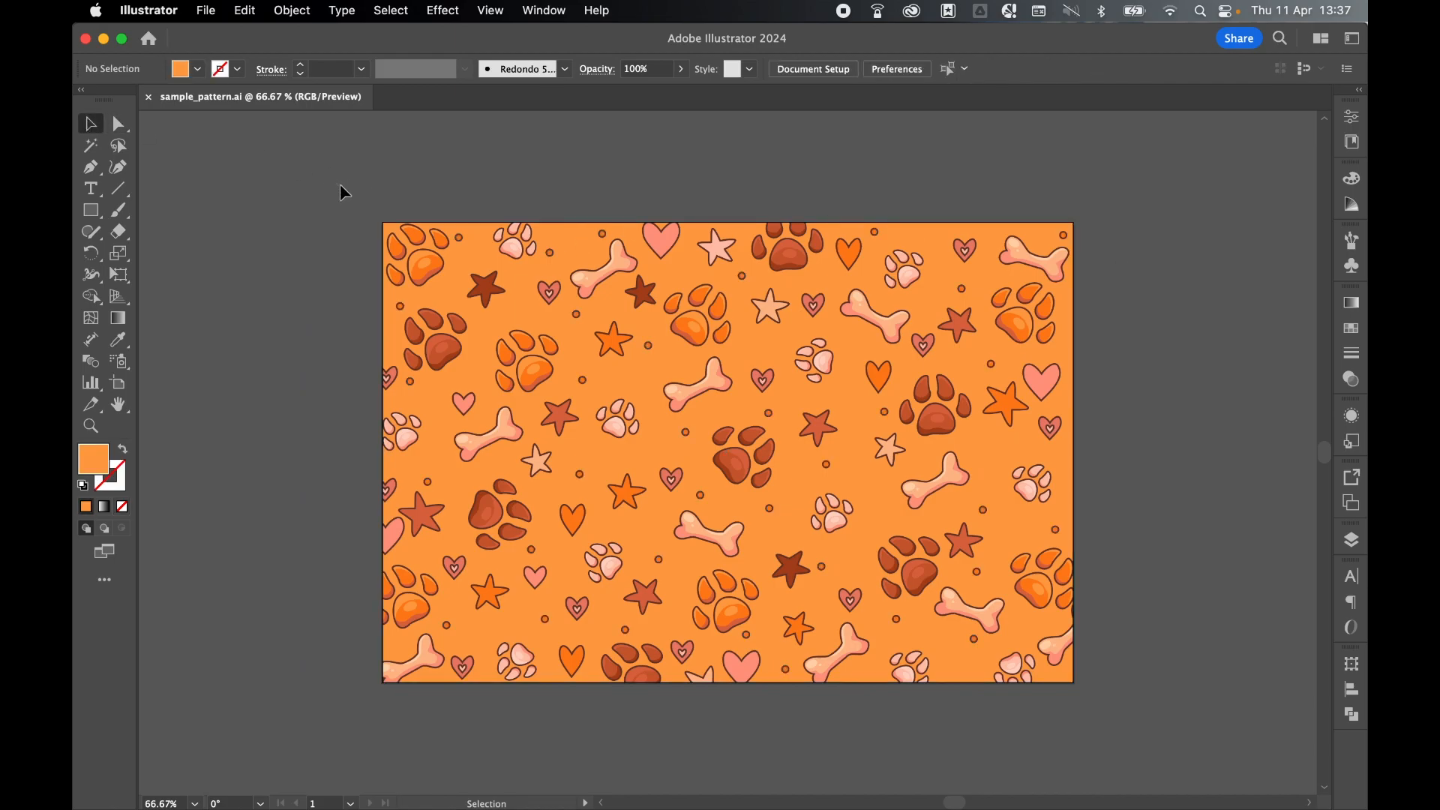
Step: Select the entire pattern artwork, including its orange background, and copy it
{"action": "key", "text": "super+a"}
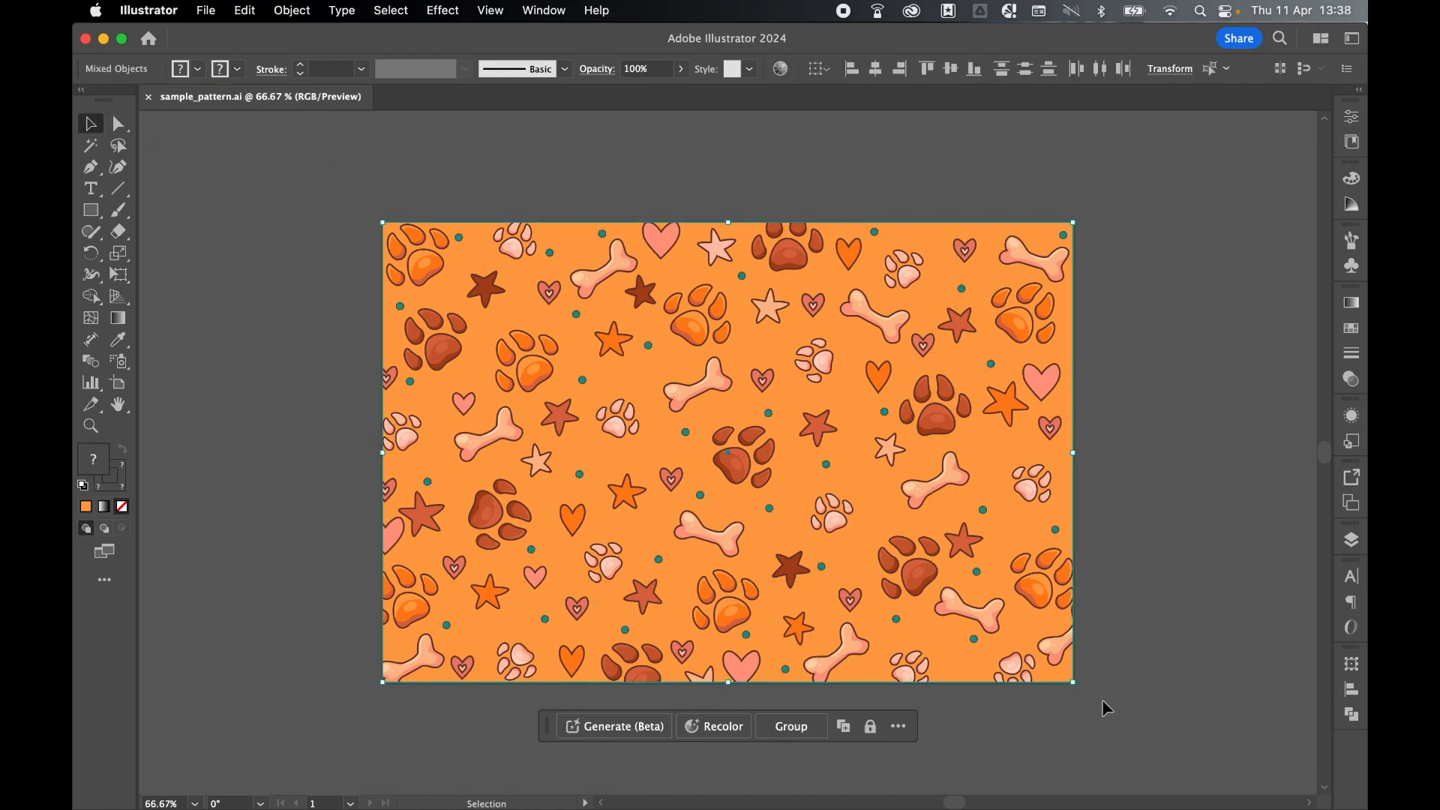
{"action": "key", "text": "super+c"}
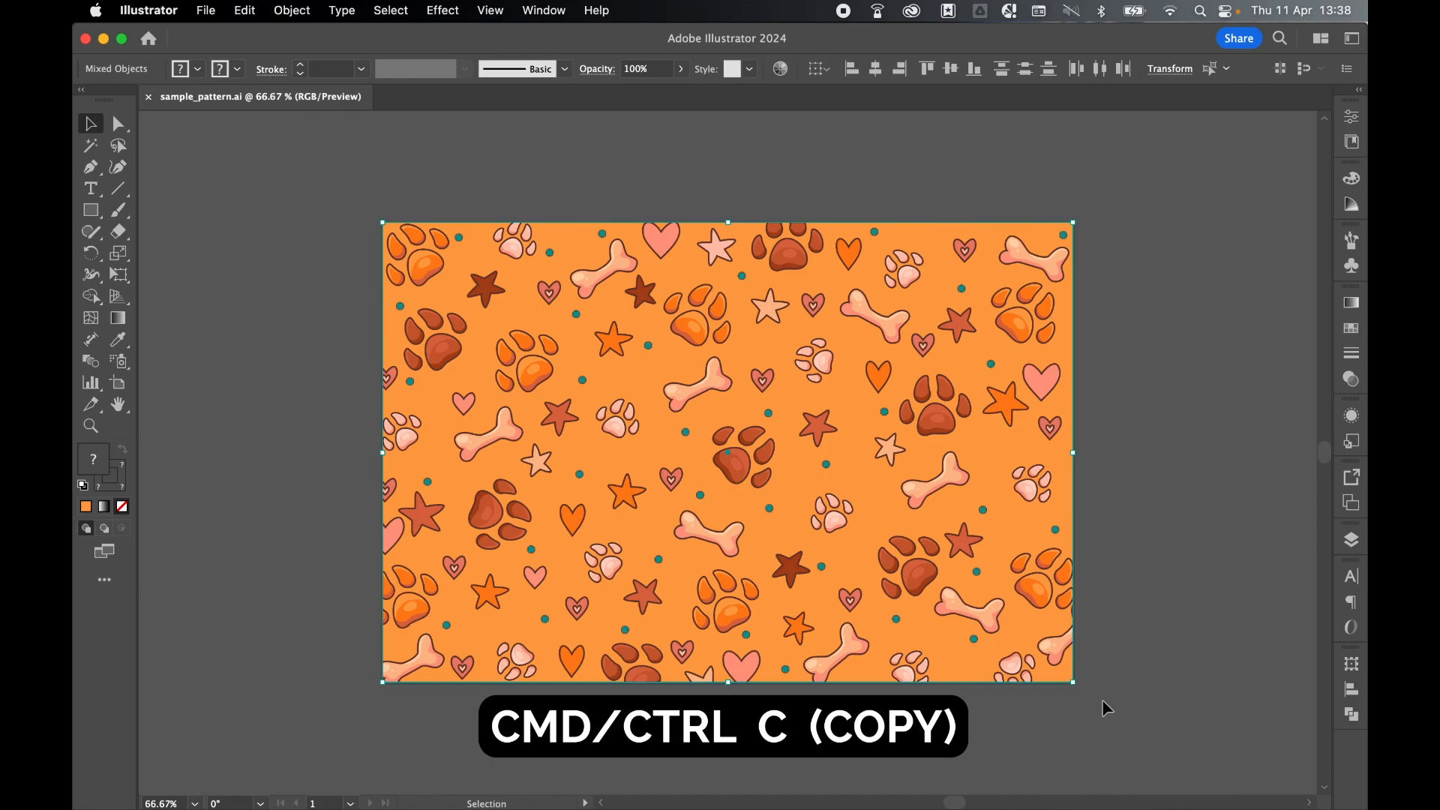
Step: Switch to Photoshop and paste the copied pattern as a Smart Object without adding it to the current library
{"action": "mouse_move", "coordinate": [475, 784]}
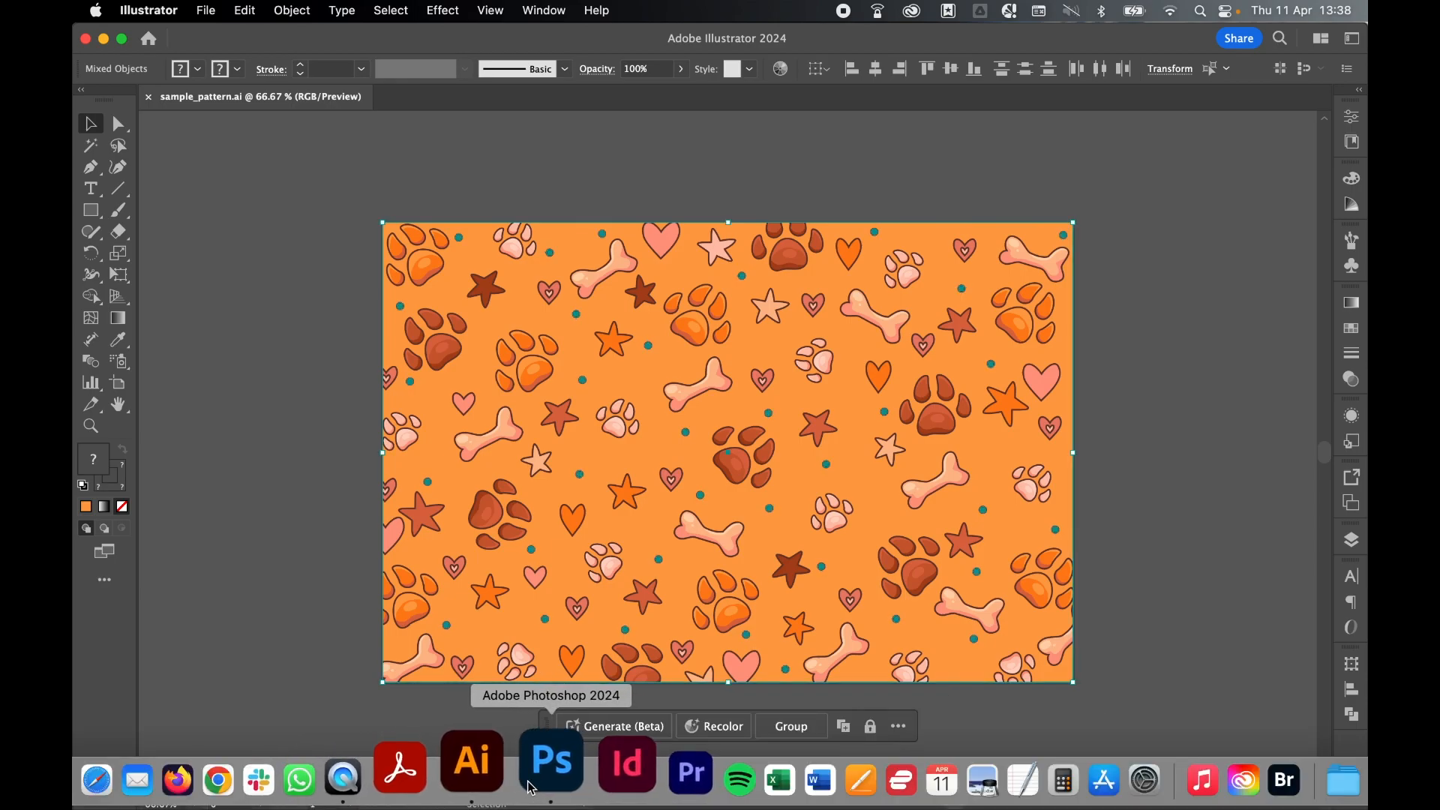
{"action": "left_click", "coordinate": [530, 780]}
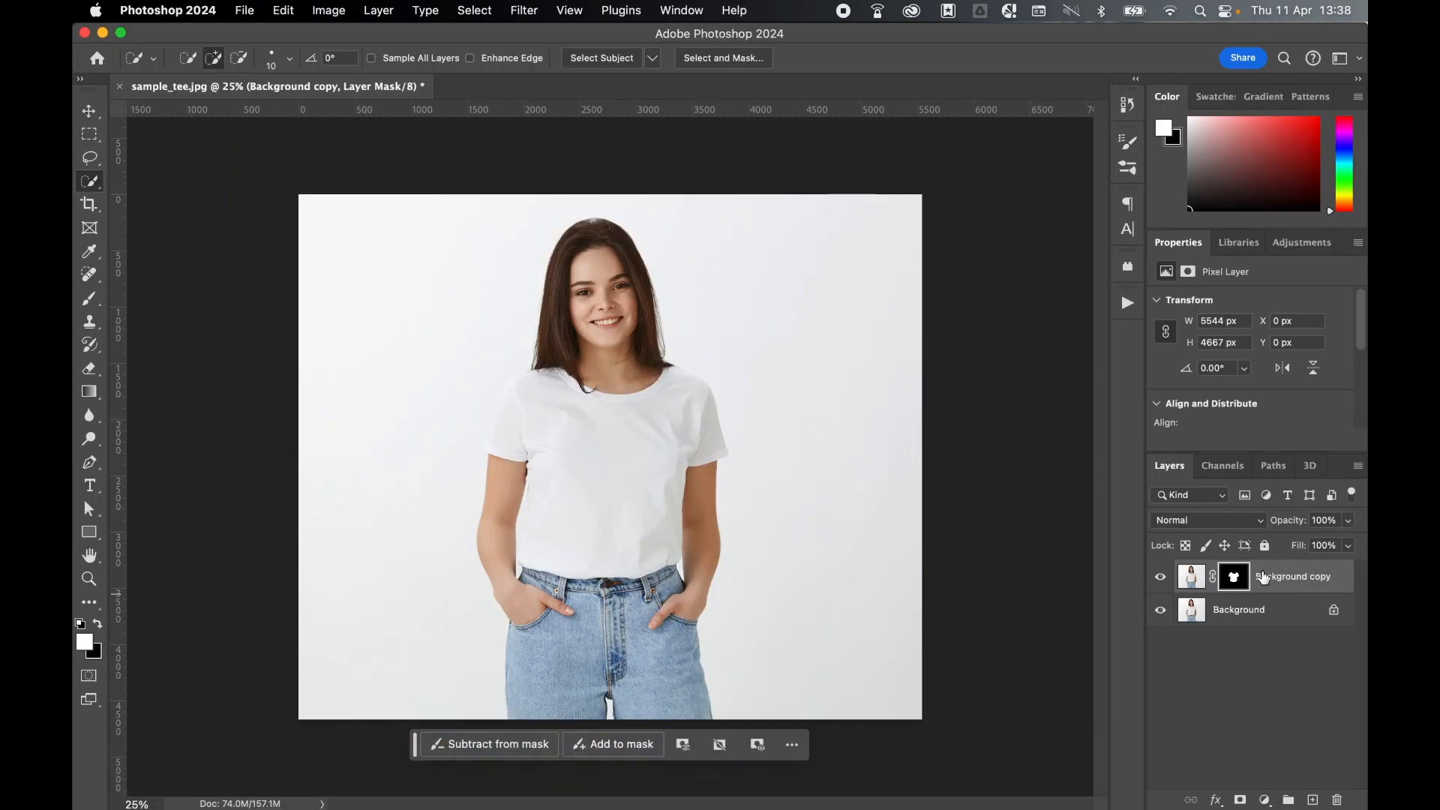
{"action": "key", "text": "super+v"}
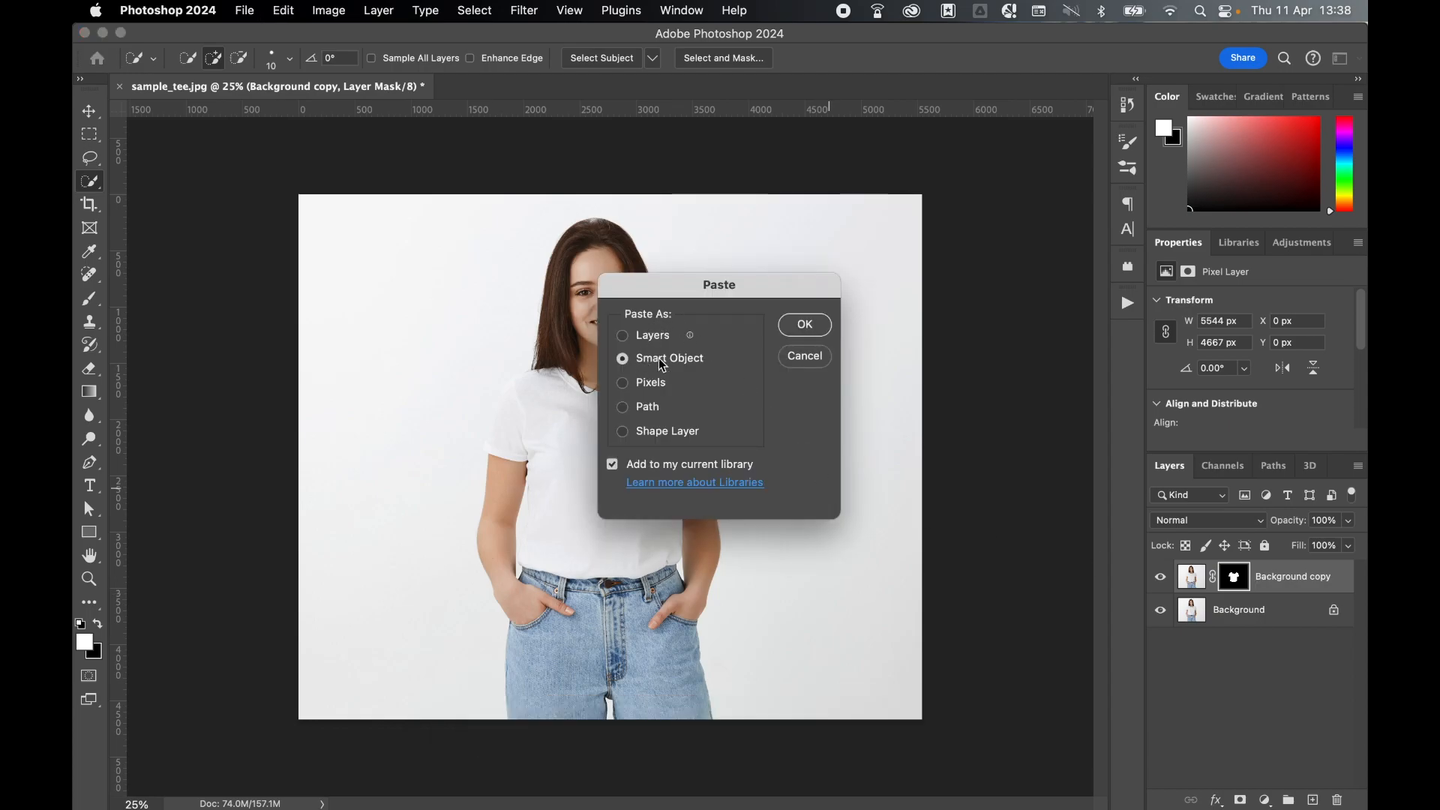
{"action": "left_click", "coordinate": [645, 468]}
{"action": "left_click", "coordinate": [812, 327]}
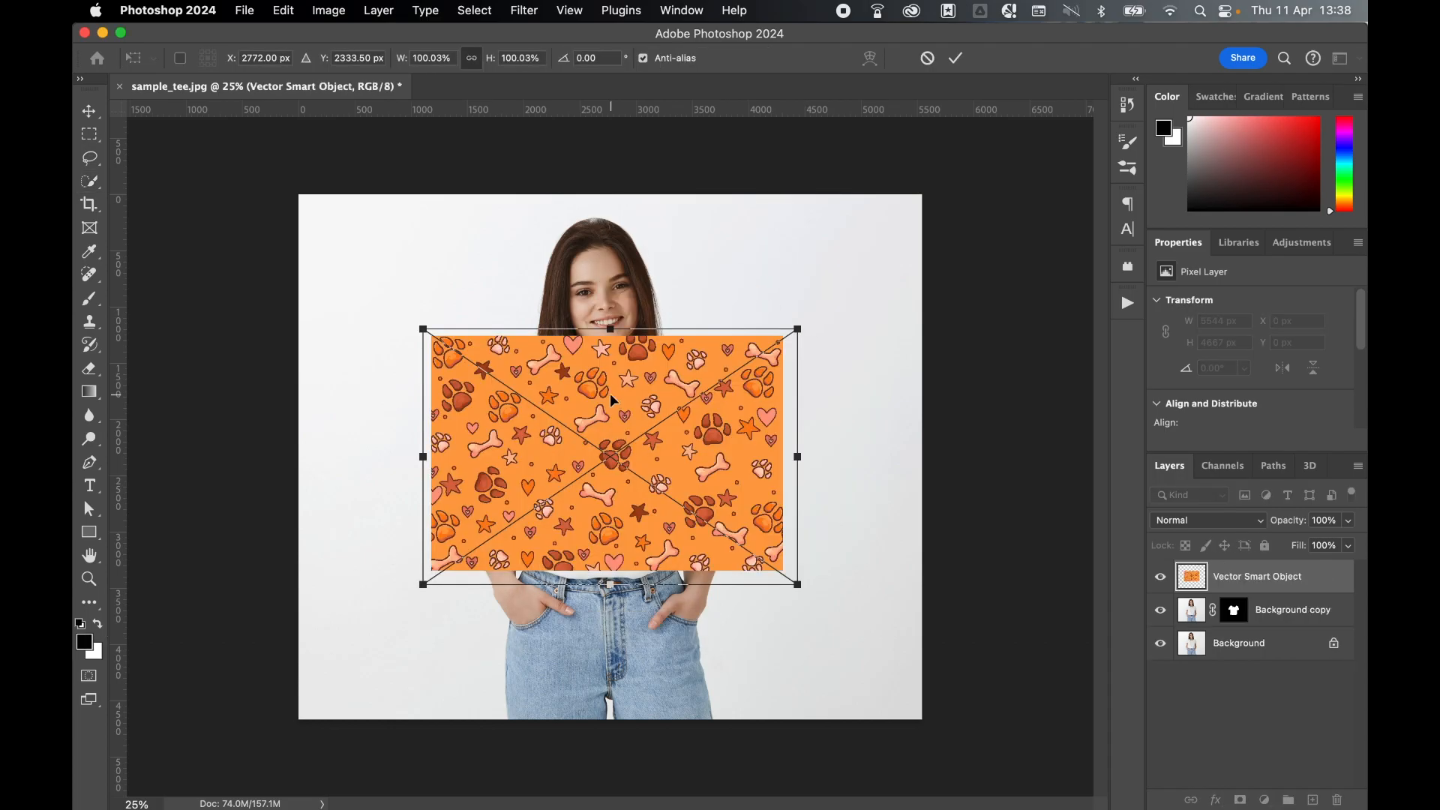
Step: Move the pasted pattern down over the T-shirt and scale it to about 103% wide and 105% high
{"action": "left_click_drag", "start_coordinate": [614, 396], "coordinate": [615, 436]}
{"action": "left_click_drag", "start_coordinate": [797, 354], "coordinate": [807, 347]}
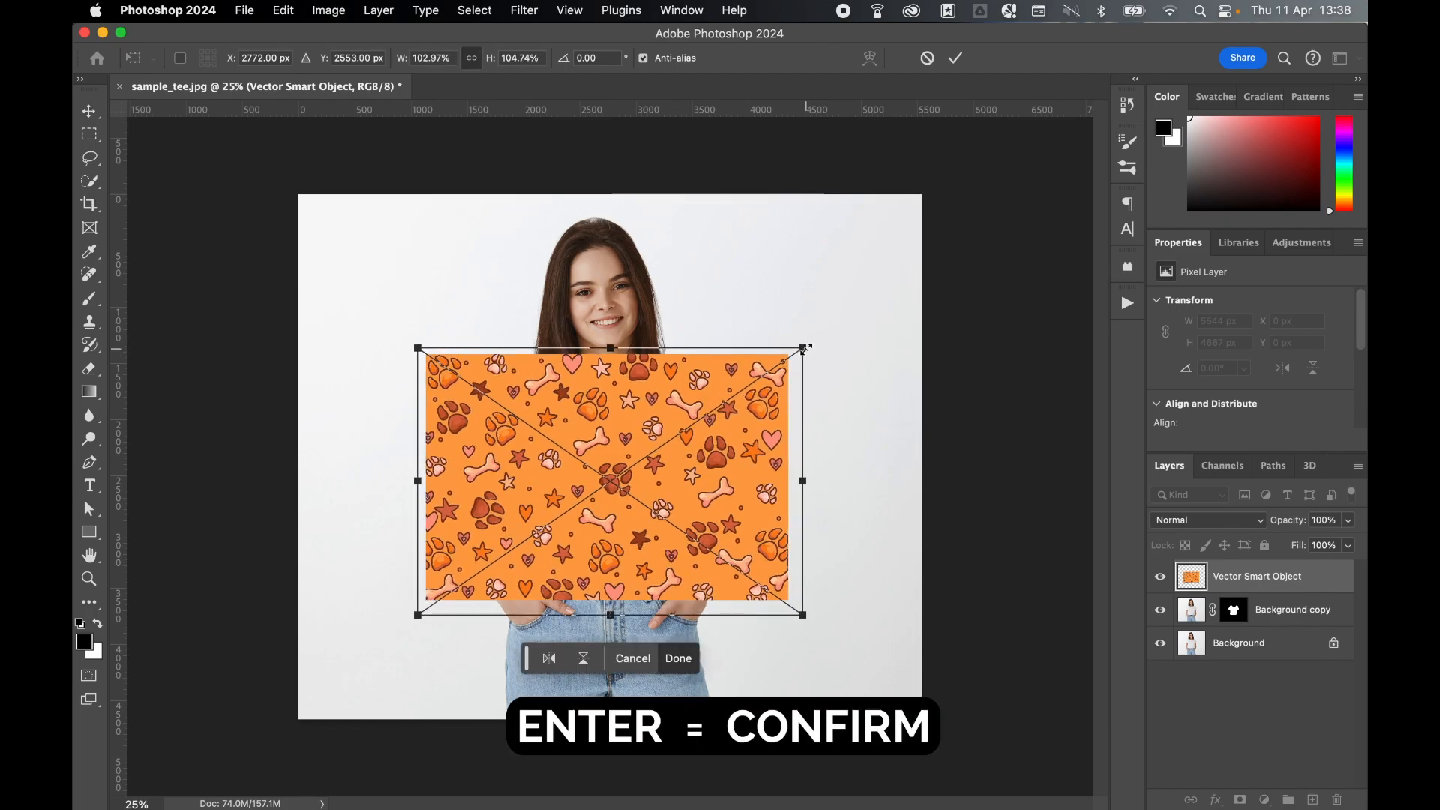
{"action": "key", "text": "Return"}
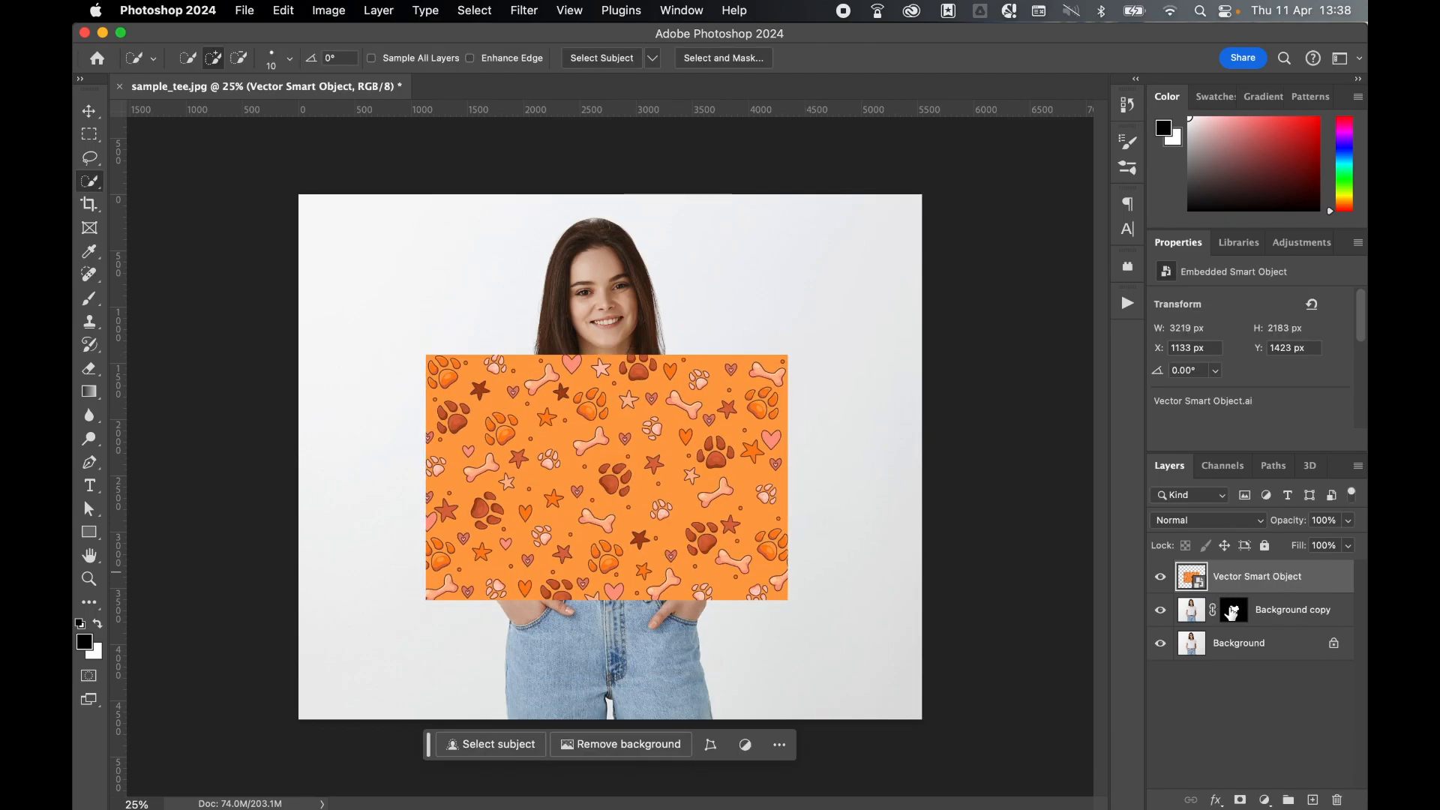
Step: Clip the pattern Smart Object to the masked T-shirt layer with a clipping mask
{"action": "right_click", "coordinate": [1270, 587]}
{"action": "key", "text": "Escape"}
{"action": "right_click", "coordinate": [1267, 579]}
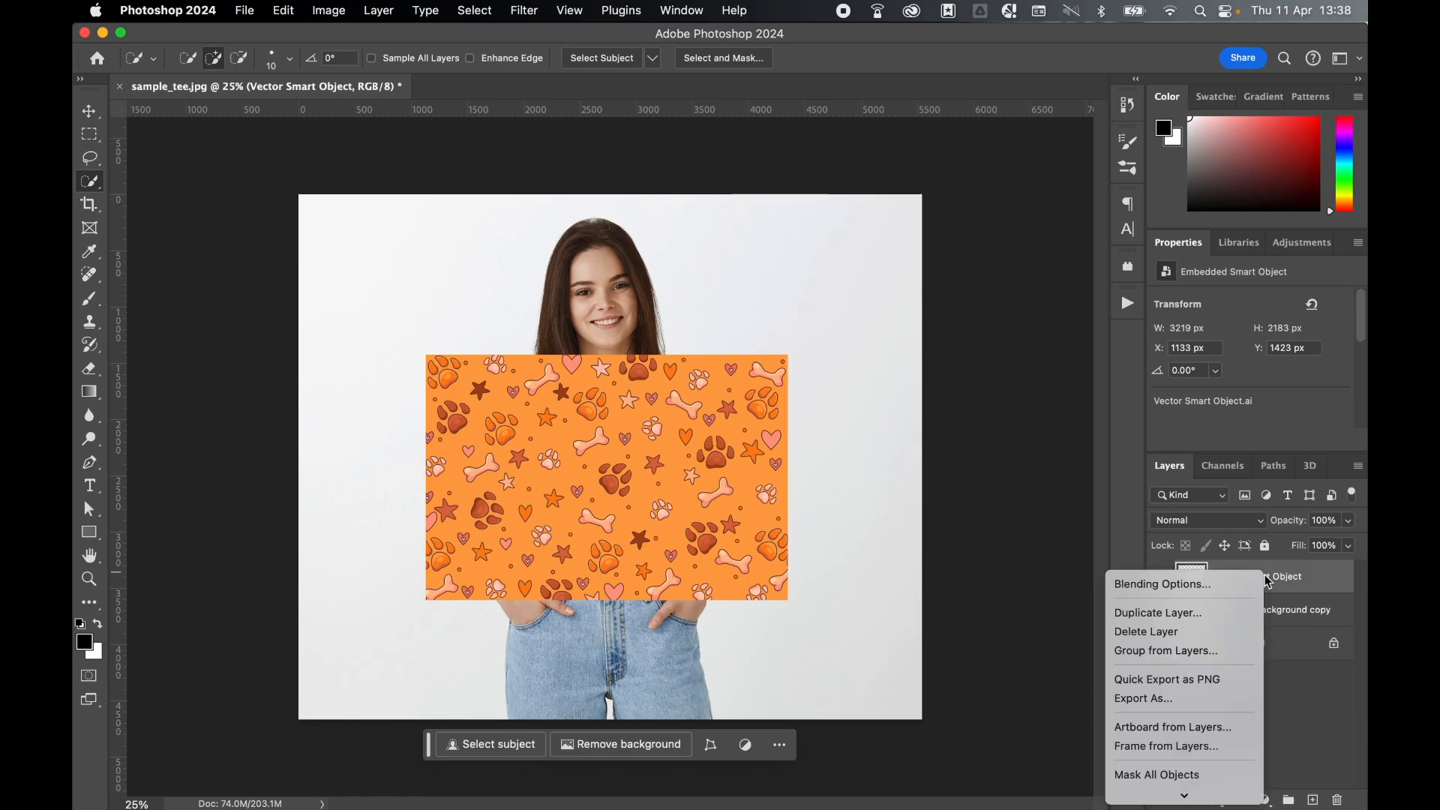
{"action": "scroll", "coordinate": [1185, 675], "scroll_direction": "down", "scroll_amount": 10}
{"action": "left_click", "coordinate": [1185, 674]}
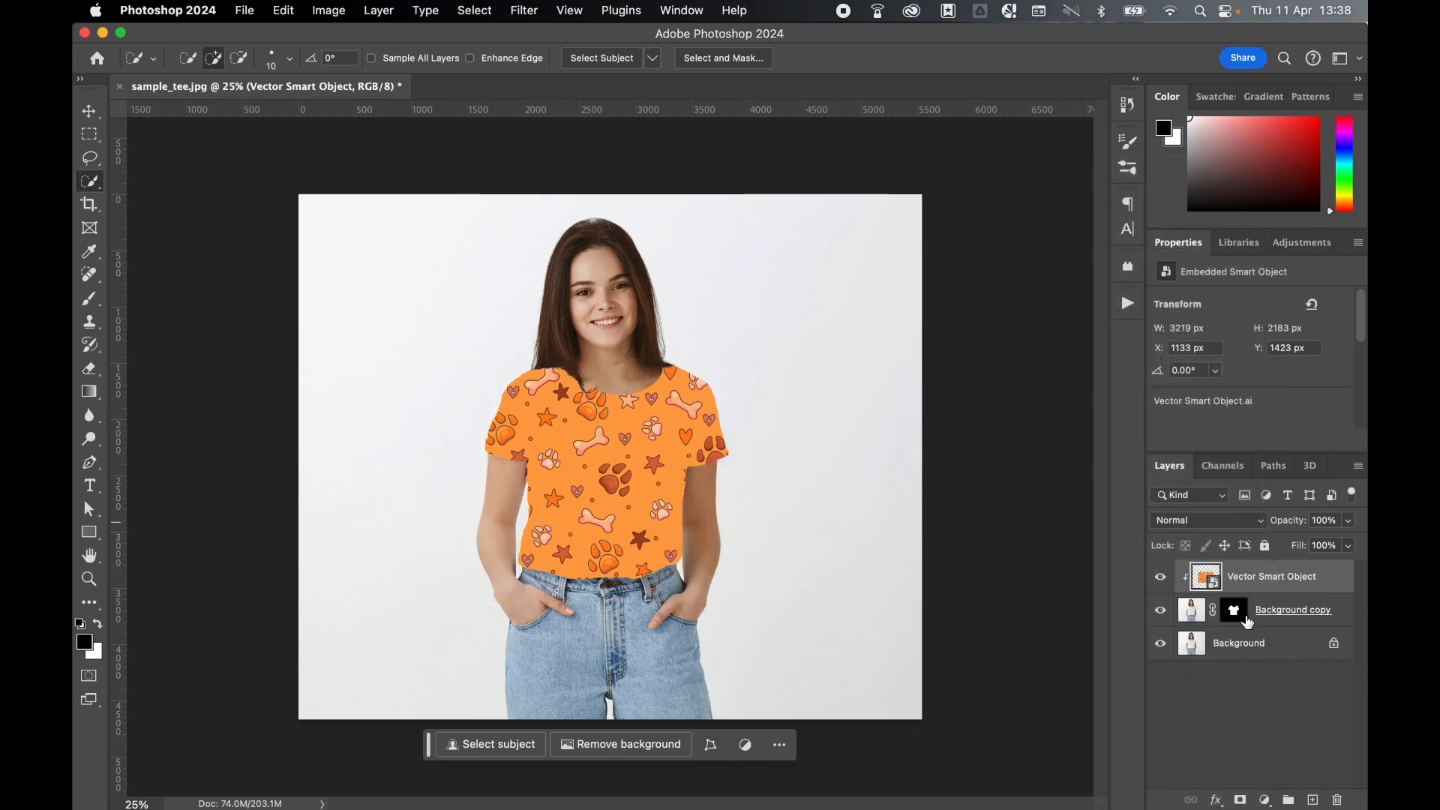
Step: Set the pattern layer to Linear Burn and split its Blend If sliders to 0/19 and 239/255 (current), 8/44 and 236/250 (underlying)
{"action": "left_click", "coordinate": [1170, 523]}
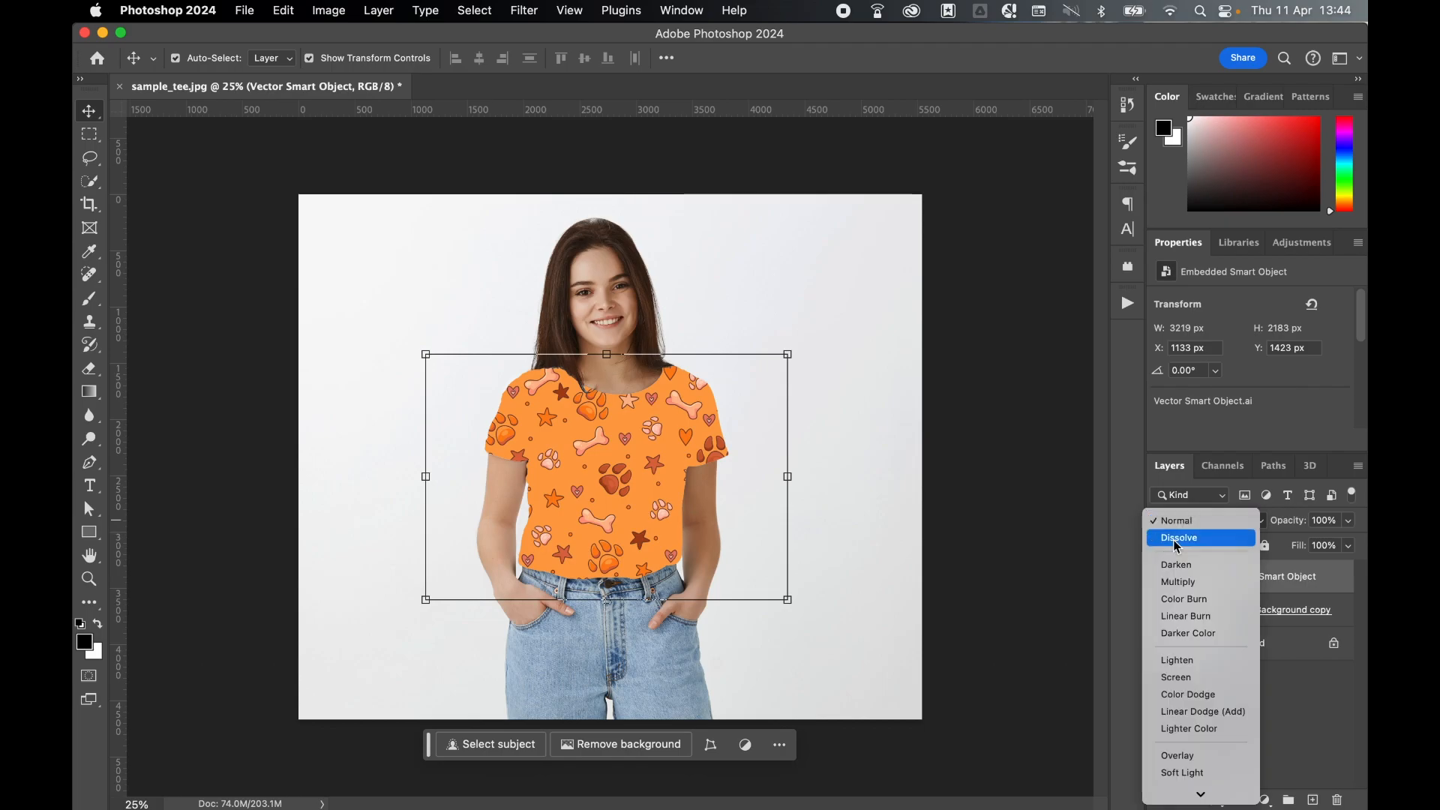
{"action": "left_click", "coordinate": [1179, 617]}
{"action": "right_click", "coordinate": [1218, 577]}
{"action": "left_click", "coordinate": [1230, 582]}
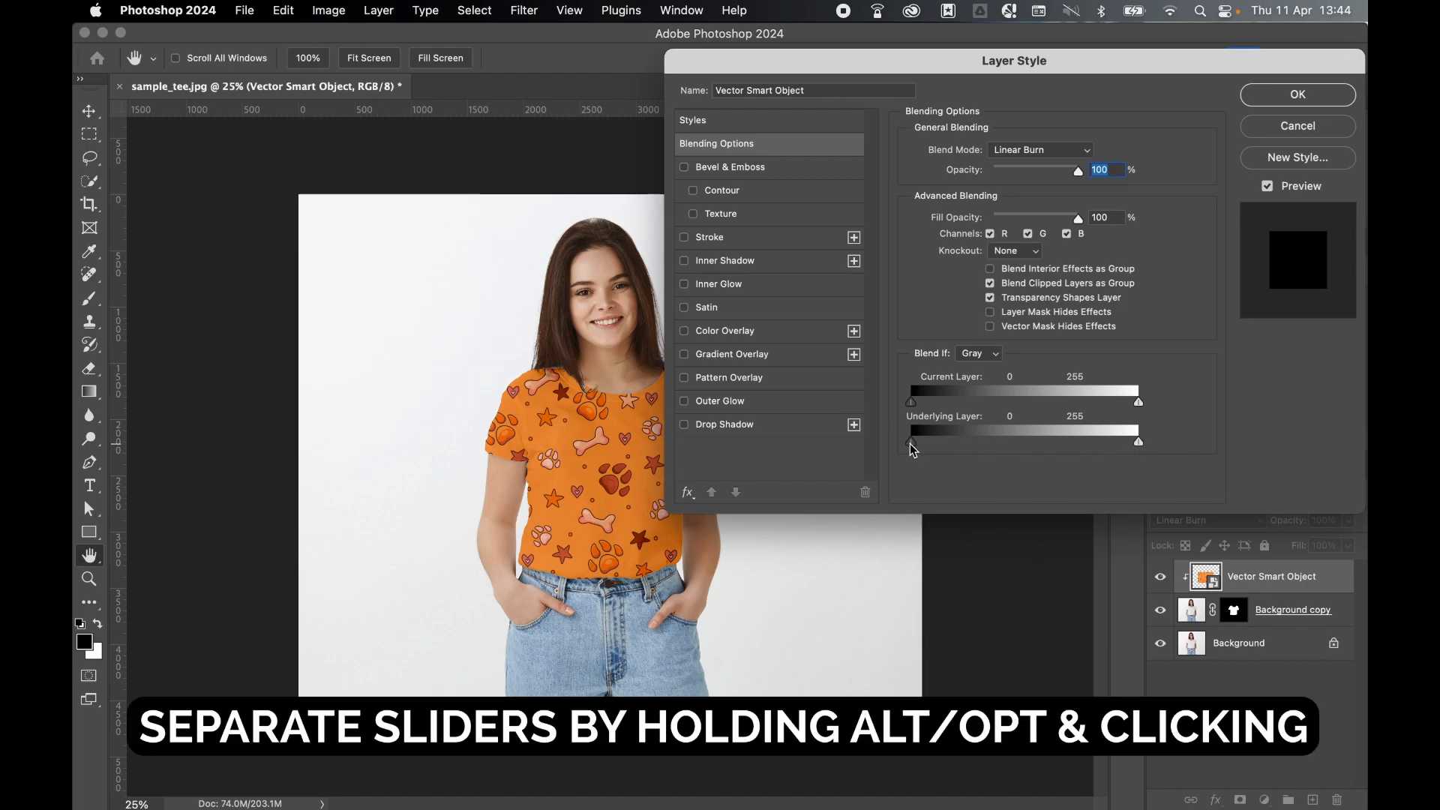
{"action": "key", "text": "alt"}
{"action": "left_click_drag", "start_coordinate": [912, 449], "coordinate": [952, 444]}
{"action": "key", "text": "alt"}
{"action": "mouse_move", "coordinate": [1142, 448]}
{"action": "left_mouse_down"}
{"action": "mouse_move", "coordinate": [1116, 449]}
{"action": "mouse_move", "coordinate": [1135, 445]}
{"action": "left_mouse_up"}
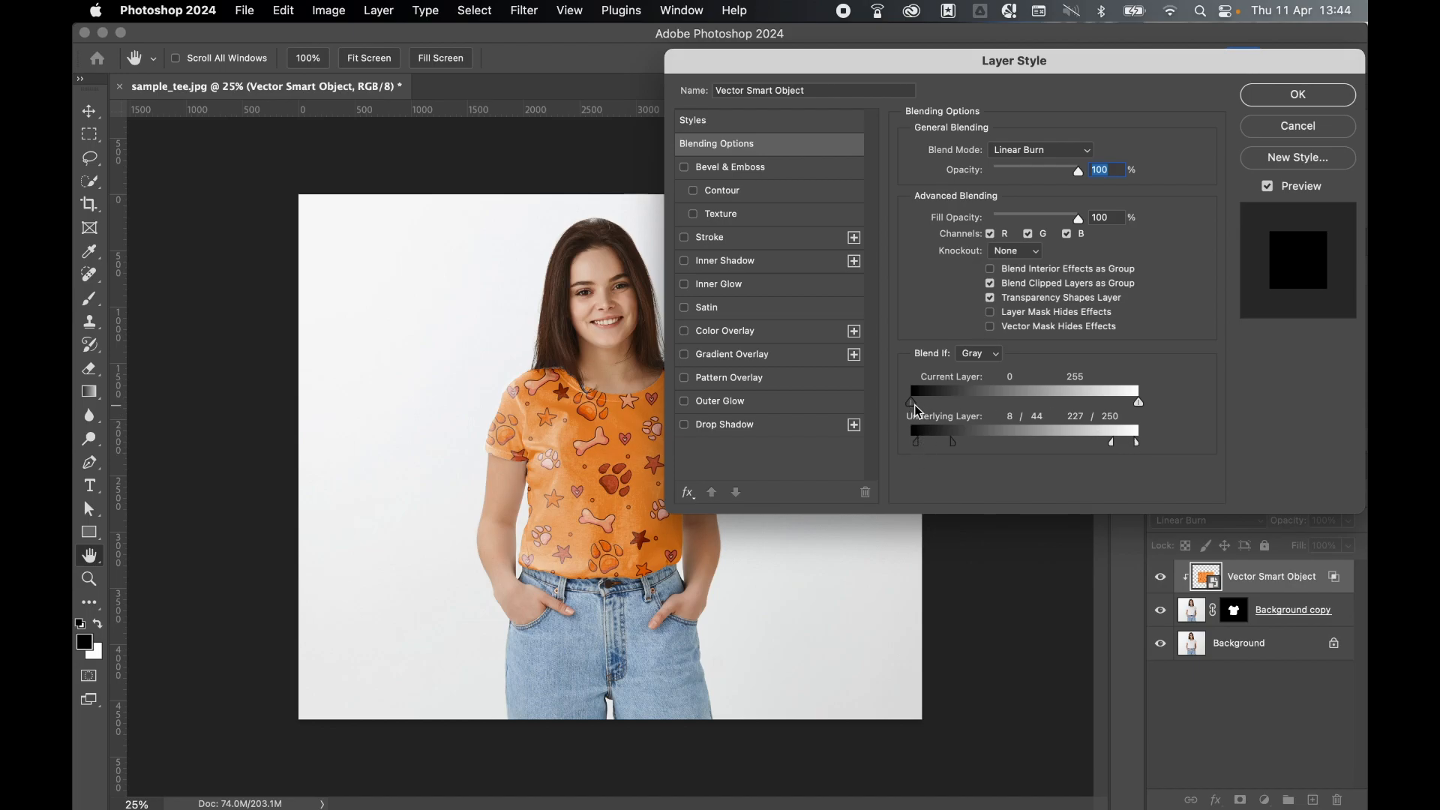
{"action": "left_click_drag", "start_coordinate": [914, 404], "coordinate": [928, 404]}
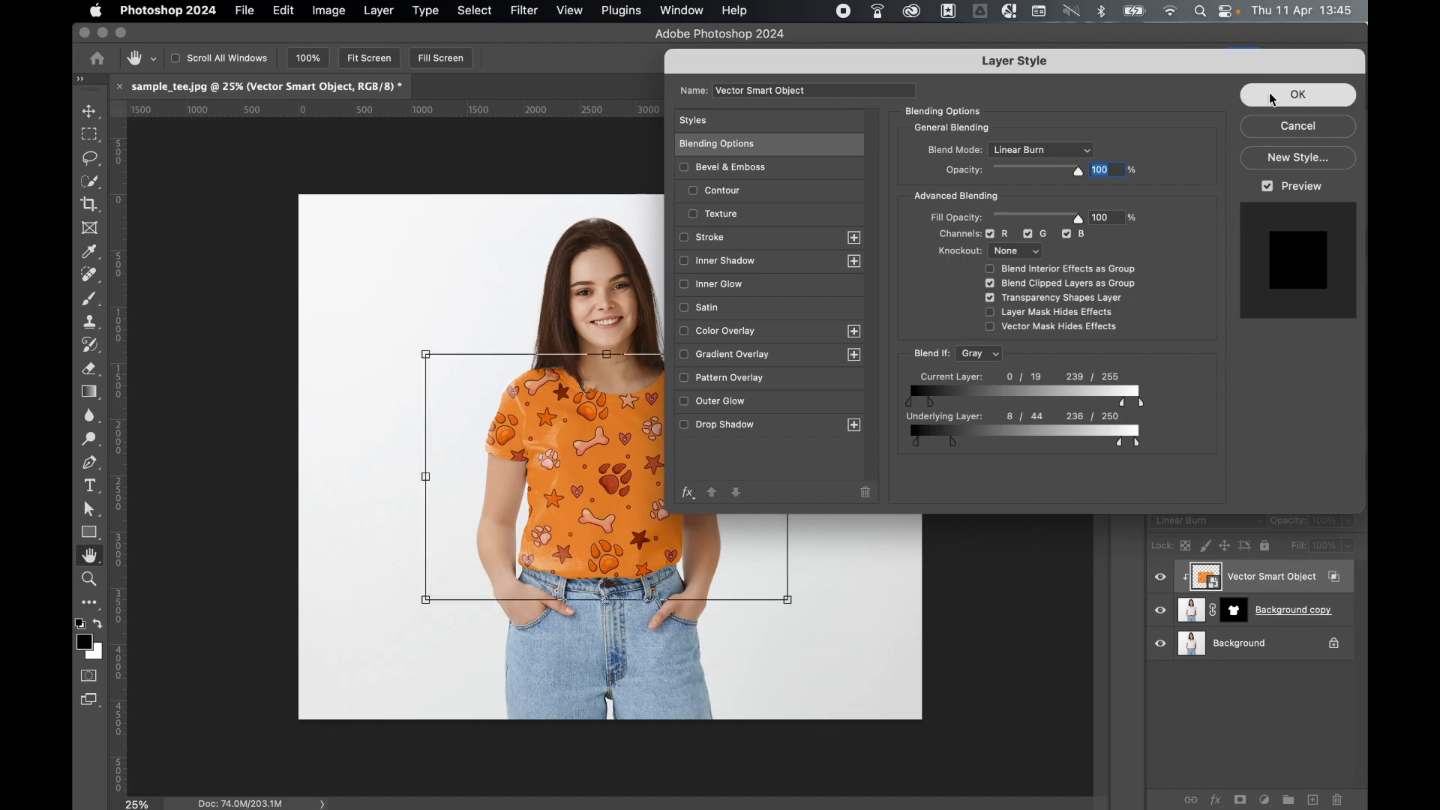
{"action": "left_click", "coordinate": [1298, 94]}
Step: Reposition the pattern on the T-shirt, enlarge it to about 3336 by 2290 px, and deselect the layer
{"action": "mouse_move", "coordinate": [601, 447]}
{"action": "left_mouse_down"}
{"action": "mouse_move", "coordinate": [624, 435]}
{"action": "mouse_move", "coordinate": [593, 446]}
{"action": "mouse_move", "coordinate": [607, 435]}
{"action": "left_mouse_up"}
{"action": "left_click", "coordinate": [778, 358]}
{"action": "left_click_drag", "start_coordinate": [778, 359], "coordinate": [795, 342]}
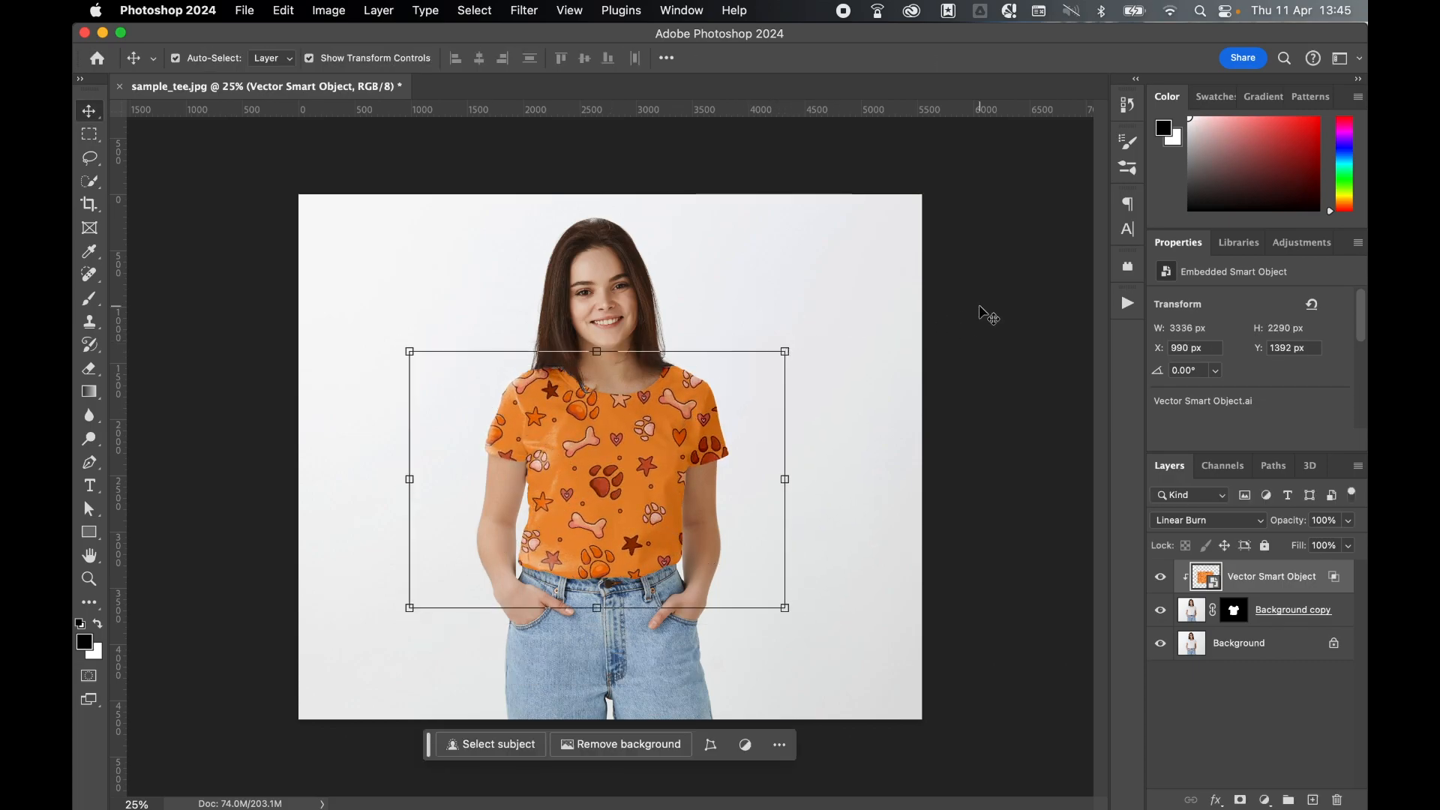
{"action": "left_click", "coordinate": [250, 504]}
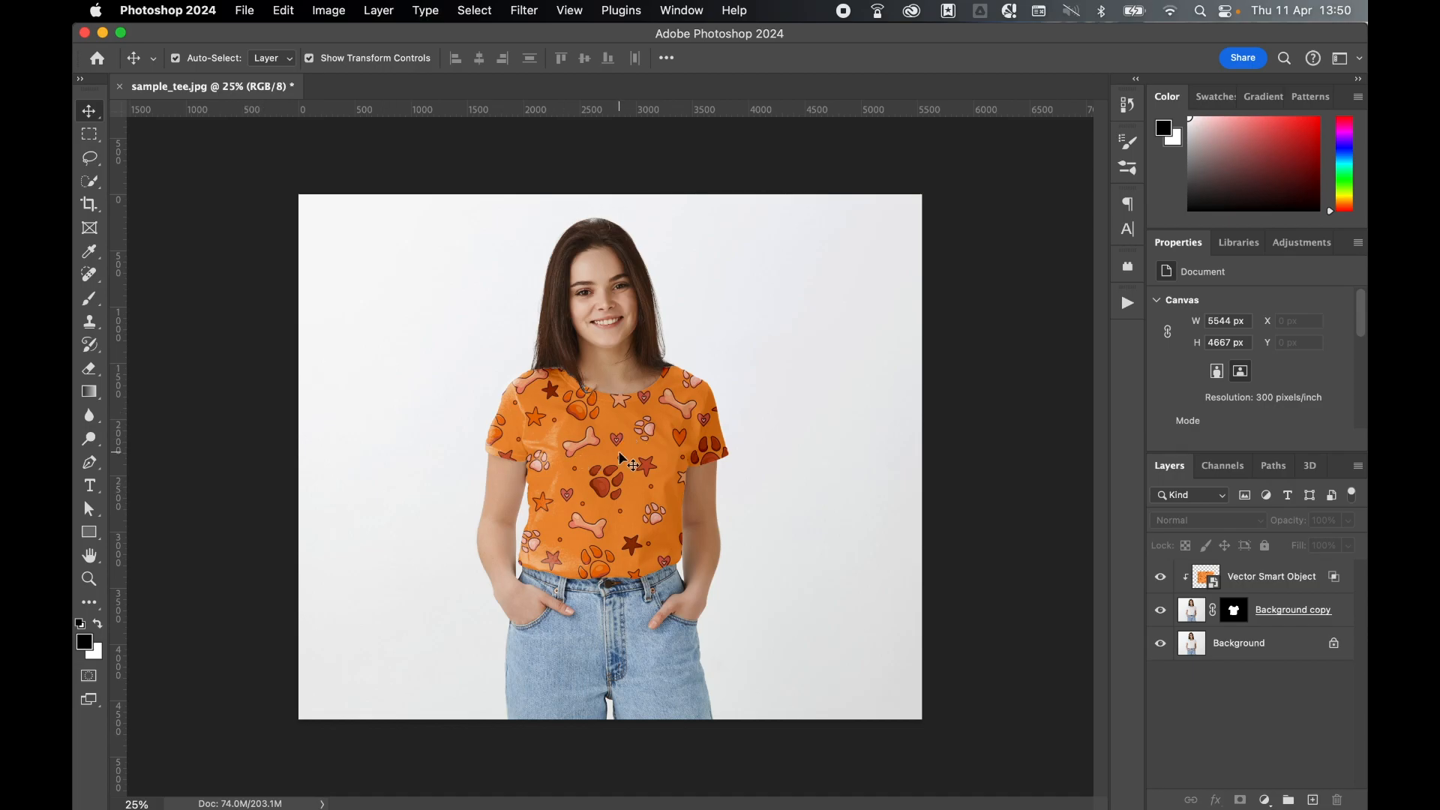
Step: Open the pattern Smart Object's contents in Illustrator and move the motif group down and left off the orange background
{"action": "left_click", "coordinate": [1270, 585]}
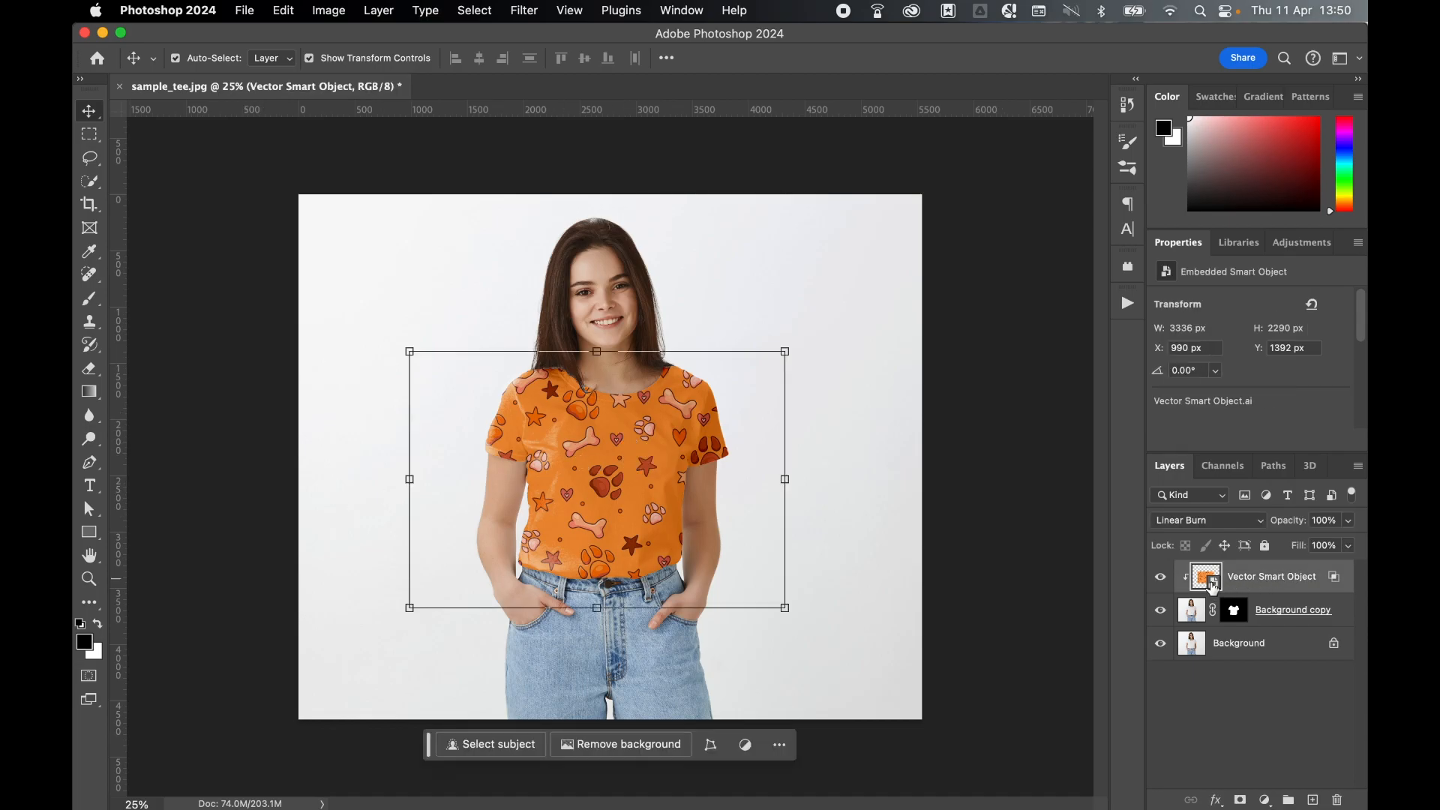
{"action": "double_click", "coordinate": [1215, 586]}
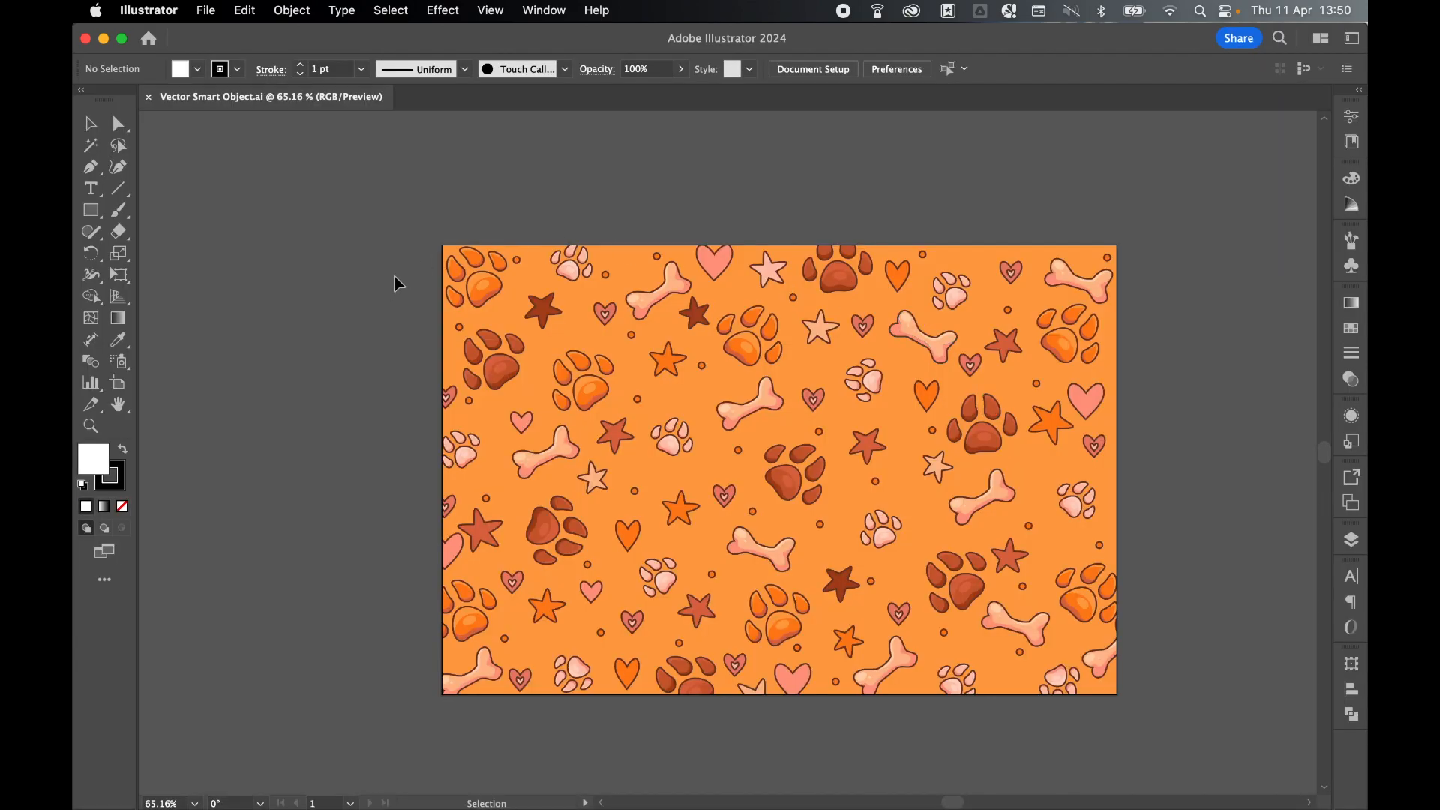
{"action": "scroll", "coordinate": [471, 257], "scroll_direction": "right", "scroll_amount": 3}
{"action": "scroll", "coordinate": [471, 257], "scroll_direction": "down", "scroll_amount": 1}
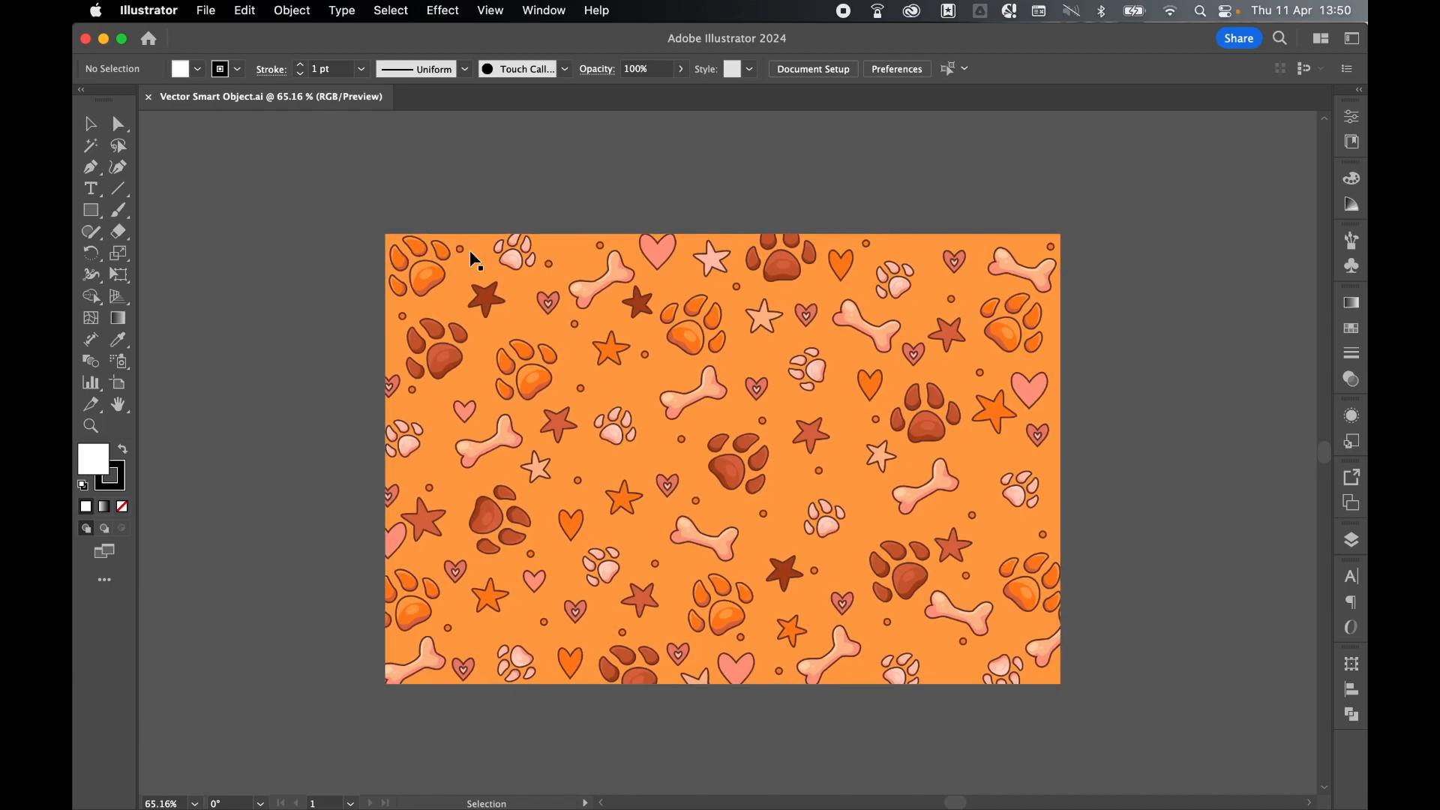
{"action": "left_click_drag", "start_coordinate": [644, 247], "coordinate": [586, 285]}
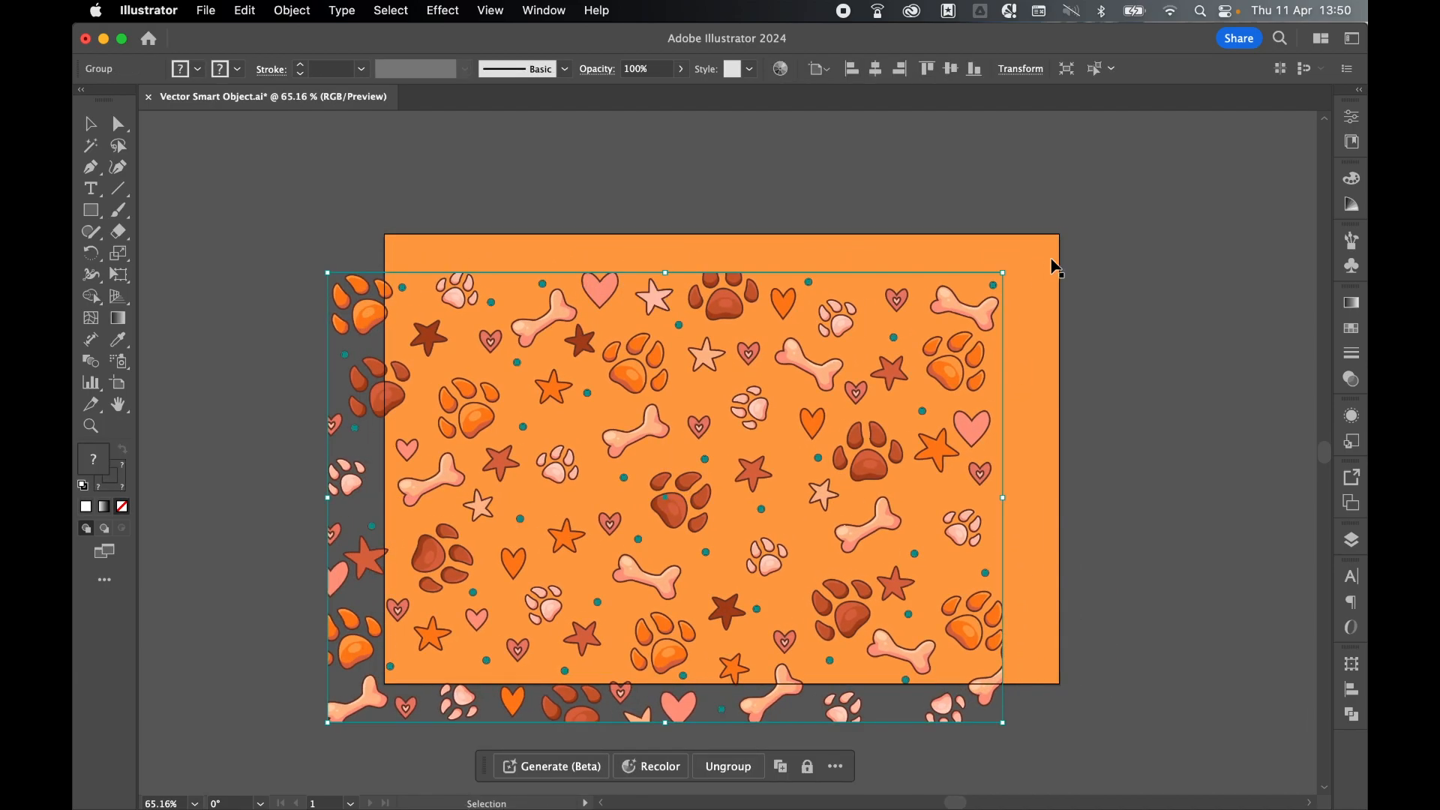
Step: Change the fill of the orange background rectangle to pink
{"action": "left_click", "coordinate": [1055, 267]}
{"action": "left_click", "coordinate": [1356, 336]}
{"action": "double_click", "coordinate": [100, 452]}
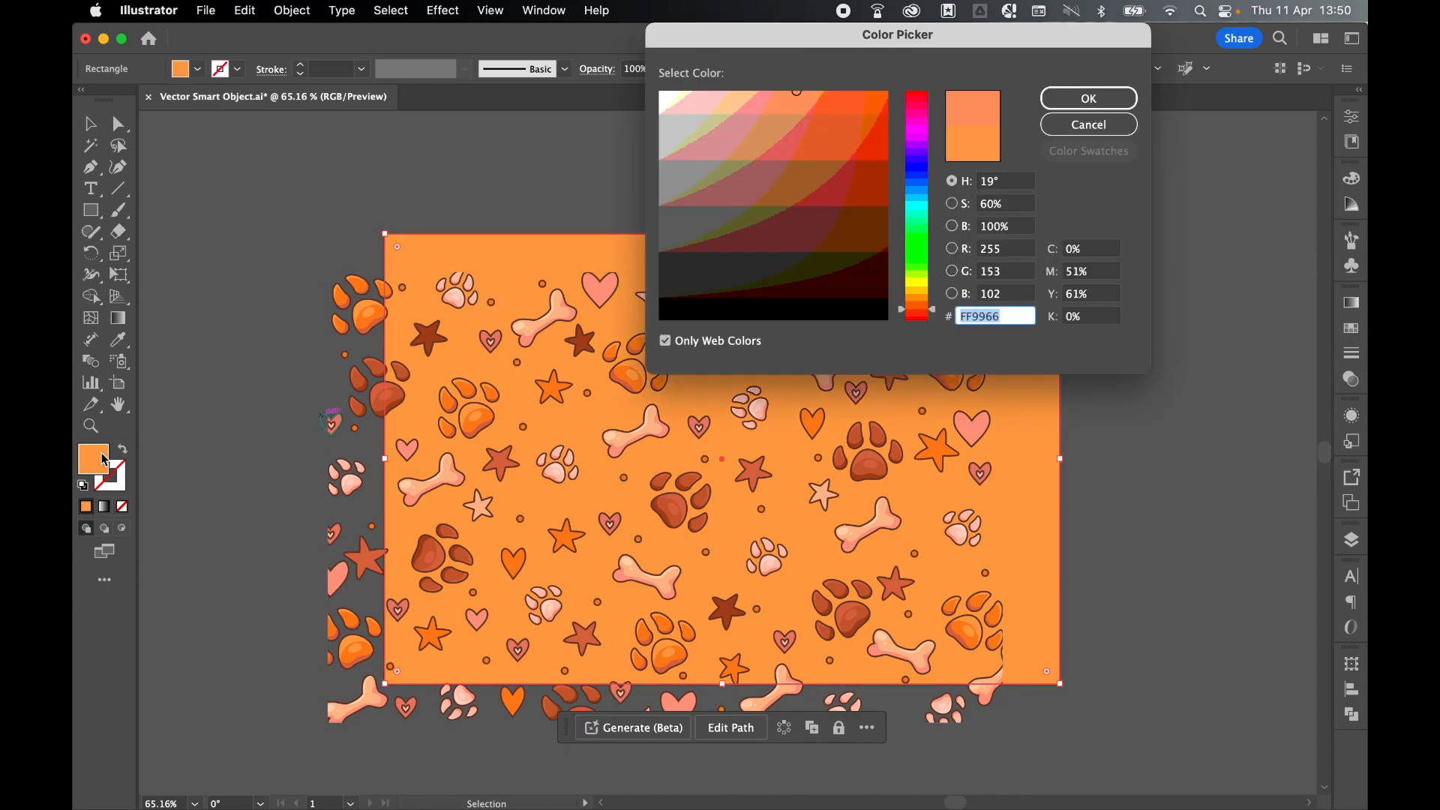
{"action": "left_click", "coordinate": [911, 111]}
{"action": "left_click", "coordinate": [1088, 98]}
Step: Reflect the motif group horizontally and align it back over the pink background
{"action": "left_click", "coordinate": [951, 300]}
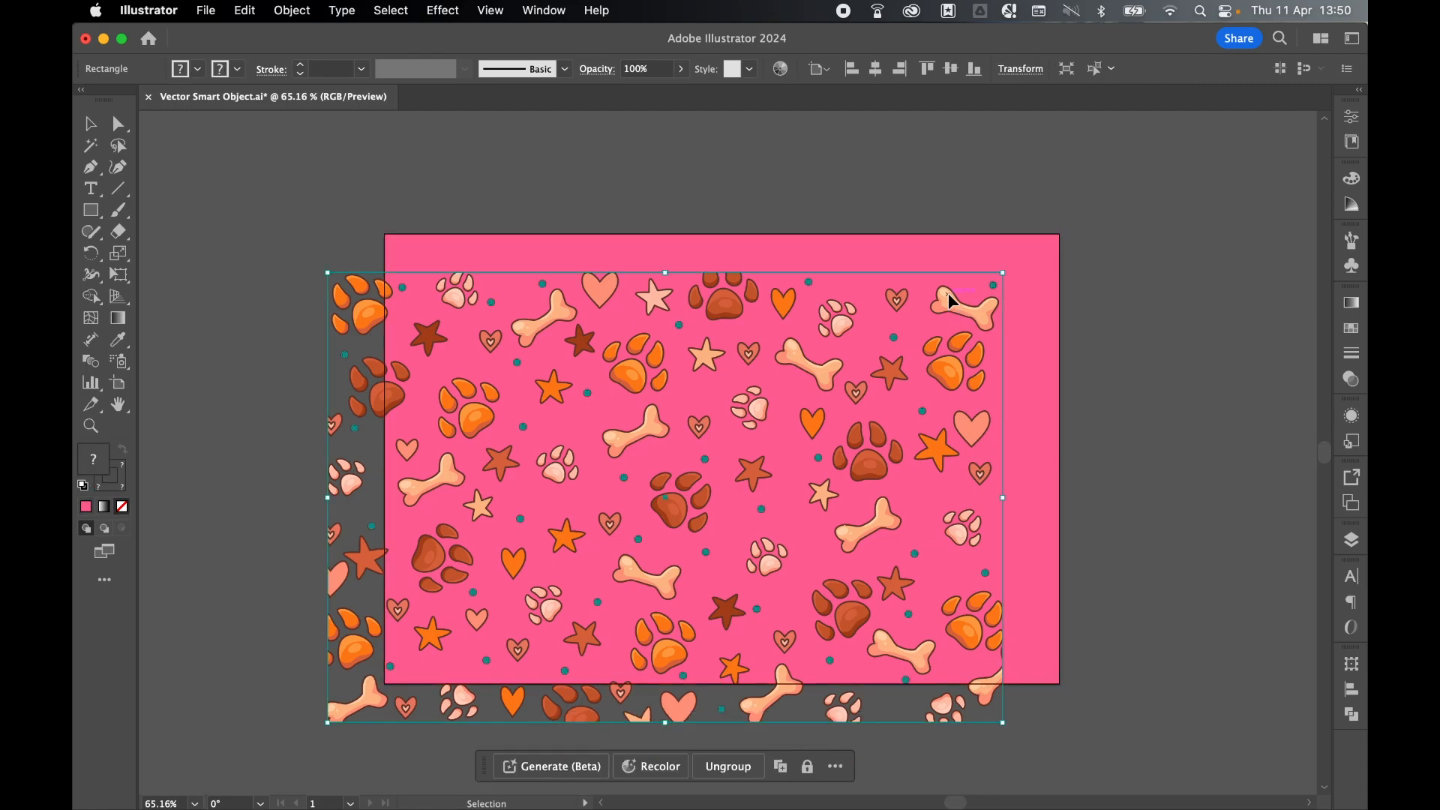
{"action": "left_click", "coordinate": [305, 11]}
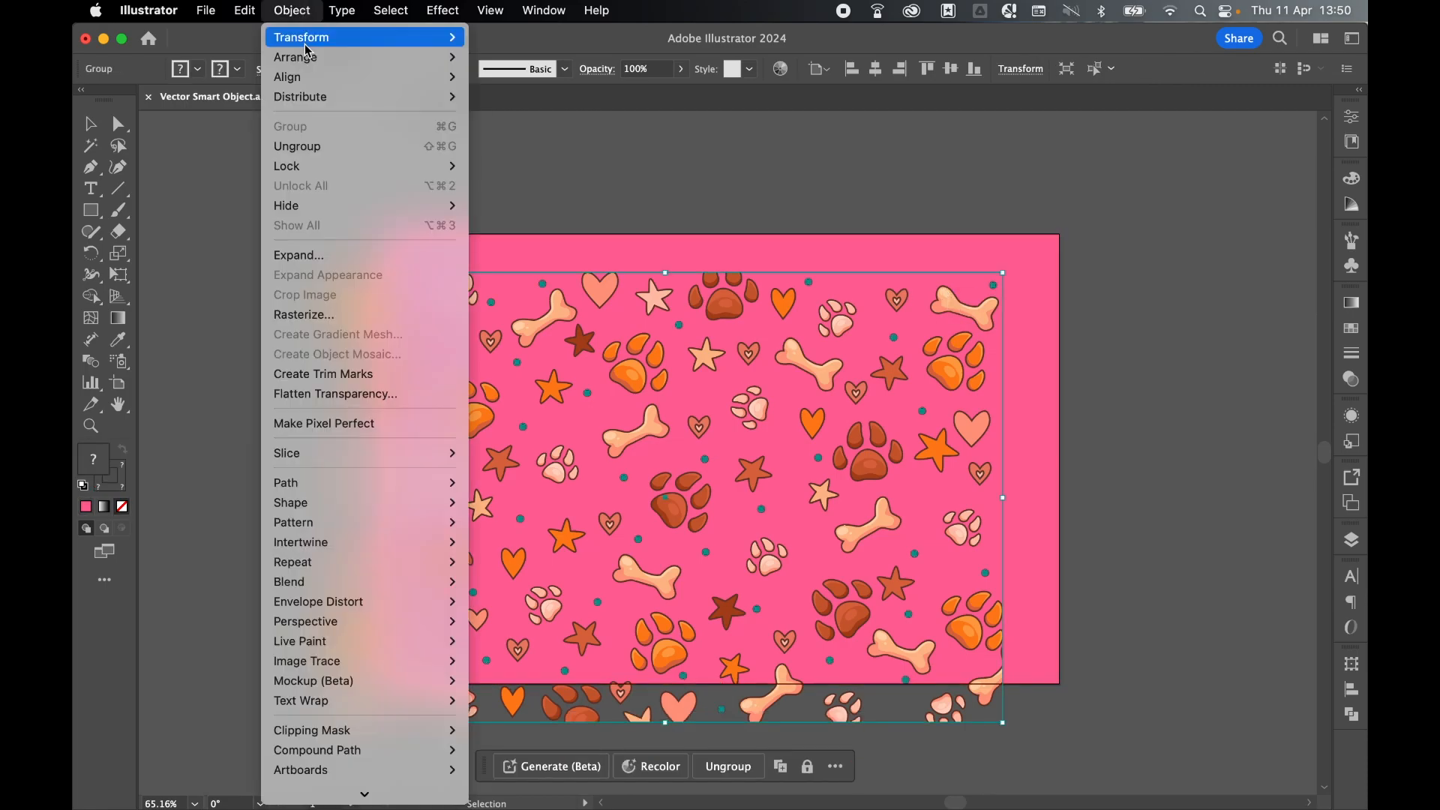
{"action": "mouse_move", "coordinate": [349, 42]}
{"action": "left_click", "coordinate": [502, 106]}
{"action": "key", "text": "Return"}
{"action": "left_click_drag", "start_coordinate": [964, 319], "coordinate": [1019, 288]}
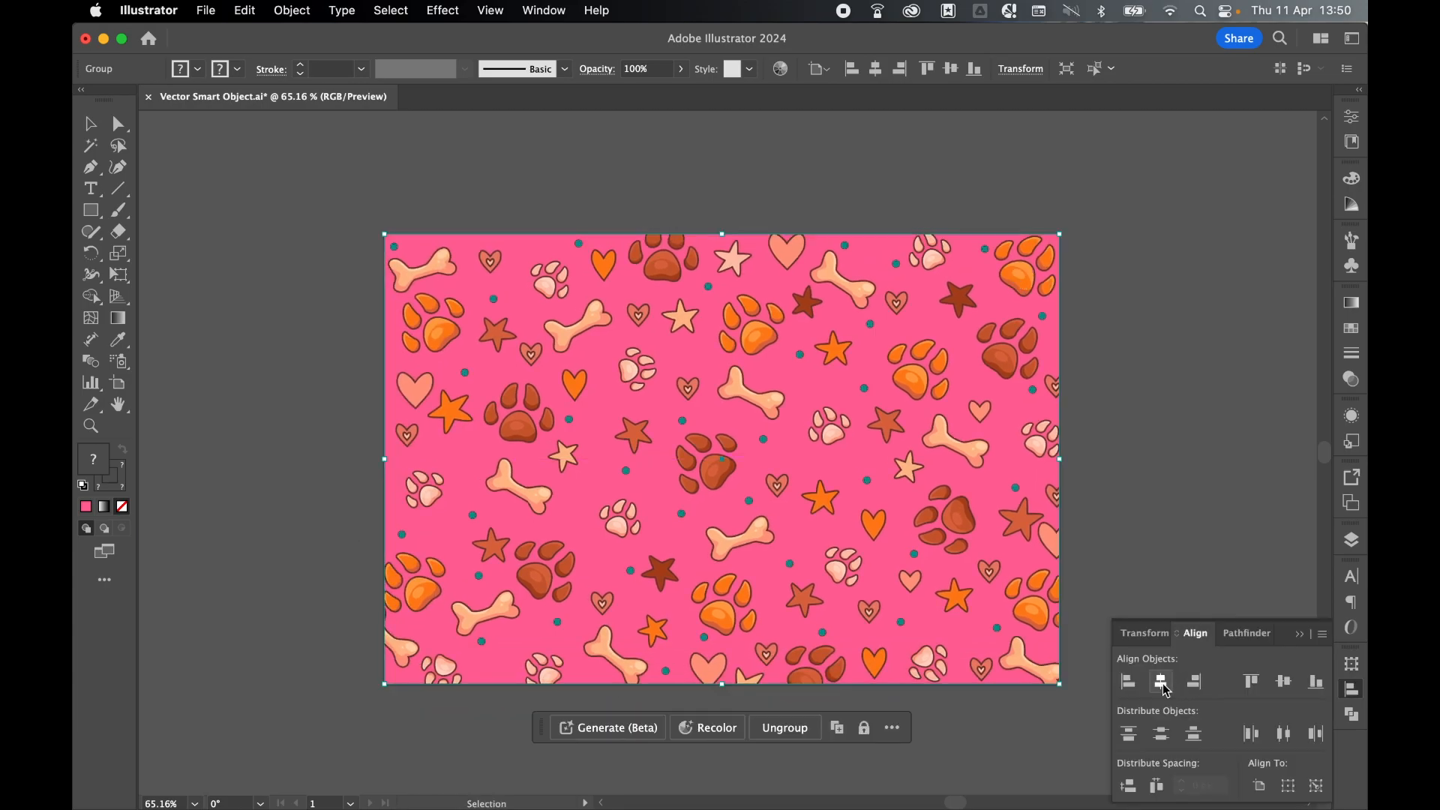
Step: Deselect the artwork, save Vector Smart Object.ai, and switch back to the T-shirt image in Photoshop
{"action": "left_click", "coordinate": [1189, 562]}
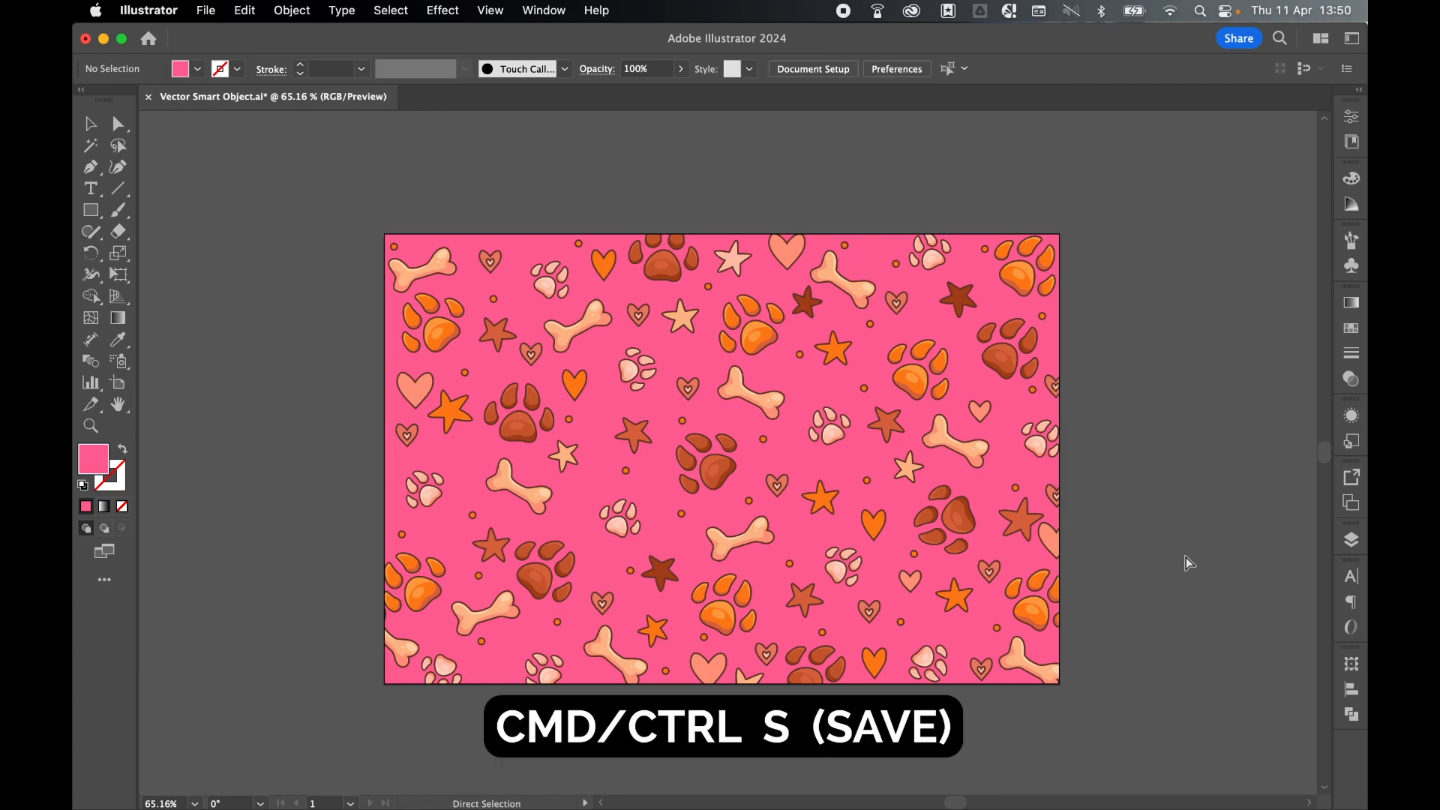
{"action": "key", "text": "super+s"}
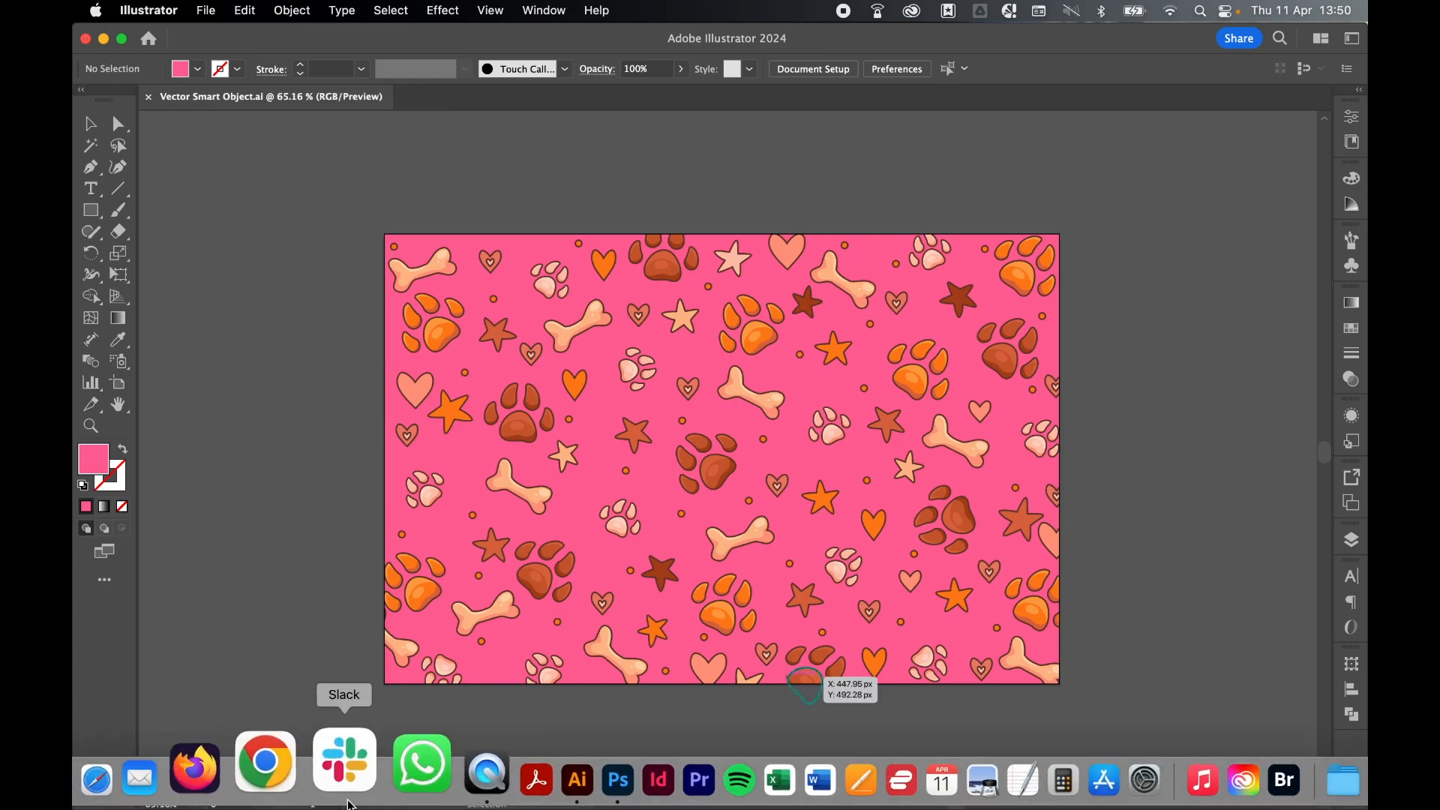
{"action": "left_click", "coordinate": [538, 771]}
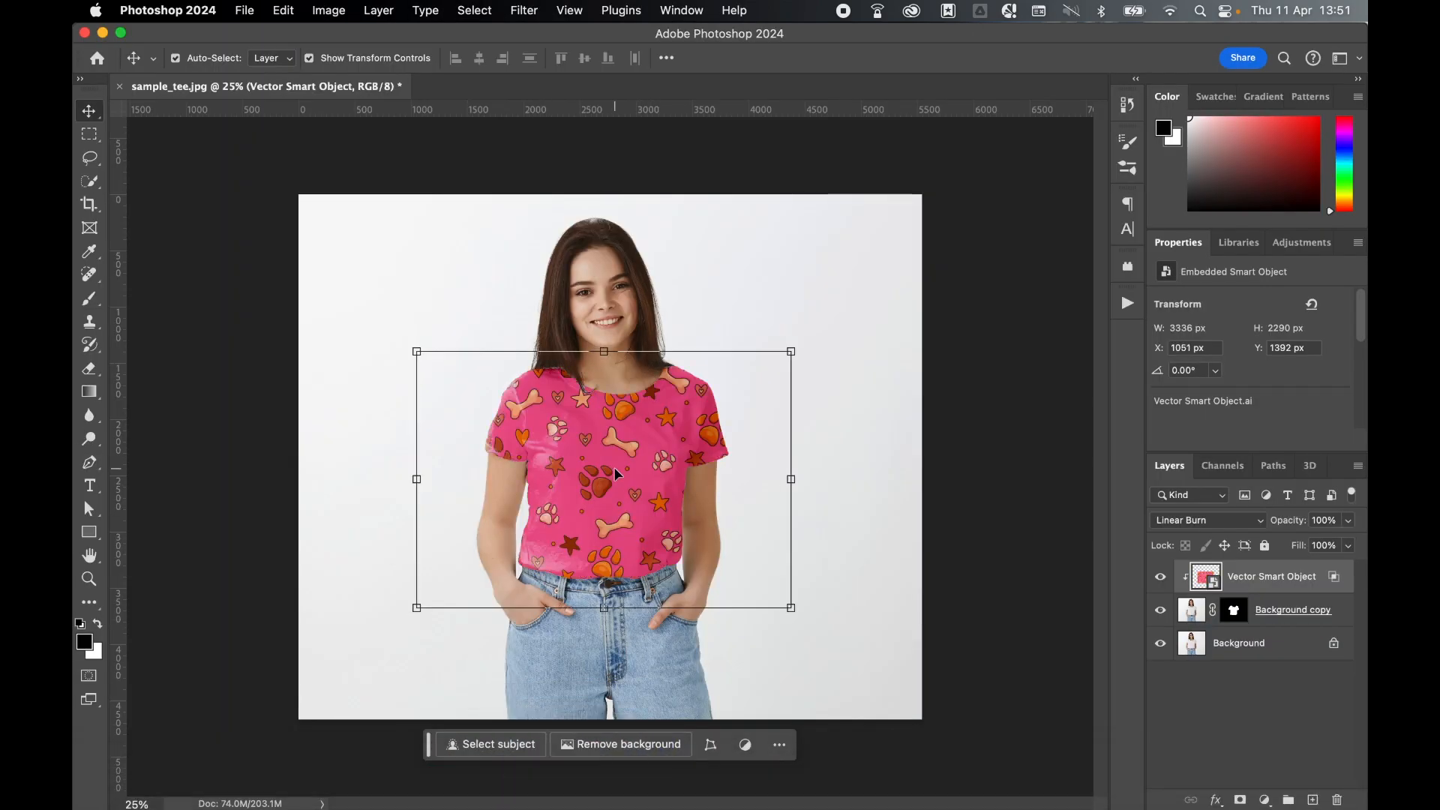
Step: Target the Background copy layer's mask and prepare a Soft Round 20 px brush at 38% opacity with black as the foreground color
{"action": "left_click", "coordinate": [1236, 613]}
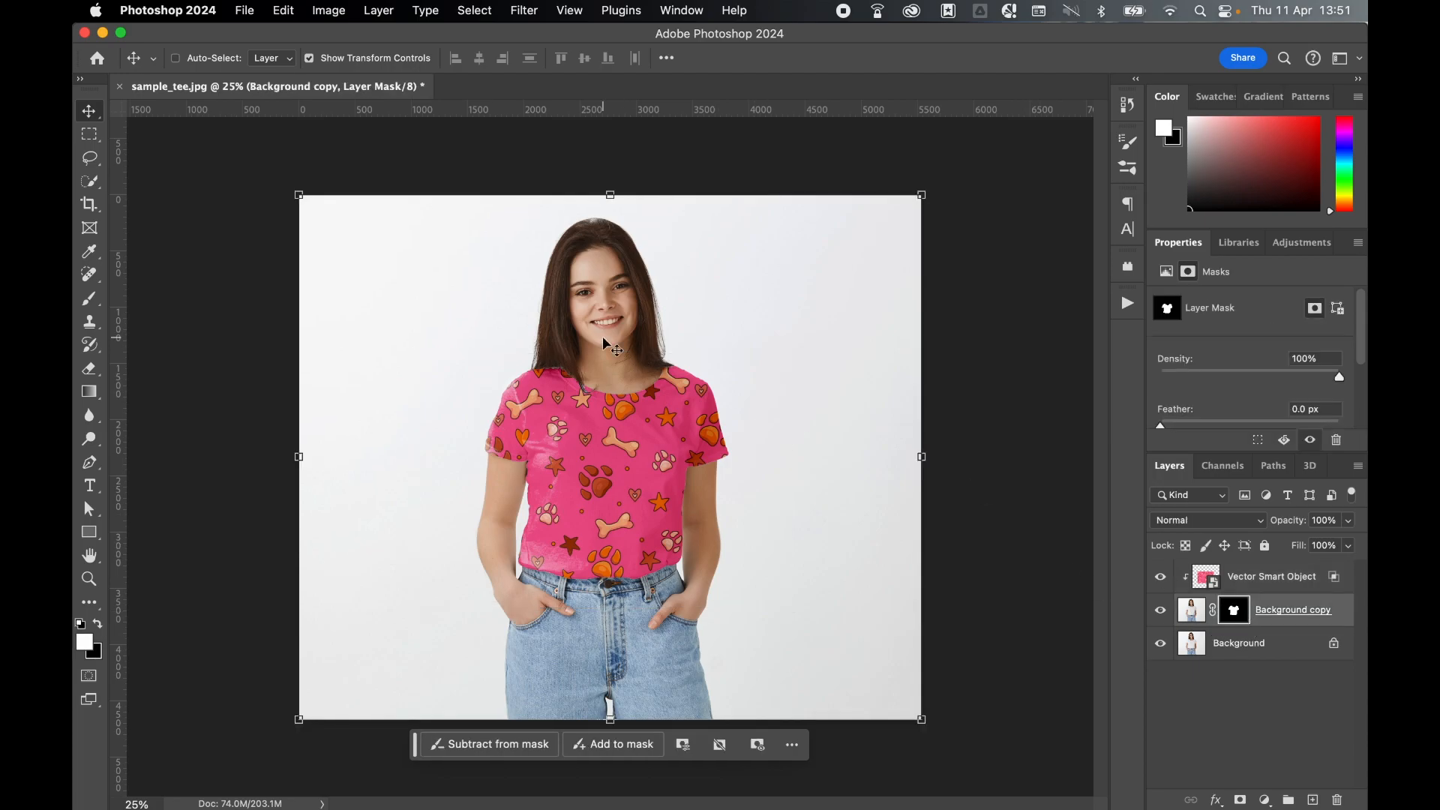
{"action": "key", "text": "super+plus"}
{"action": "key", "text": "super+plus"}
{"action": "key", "text": "super+plus"}
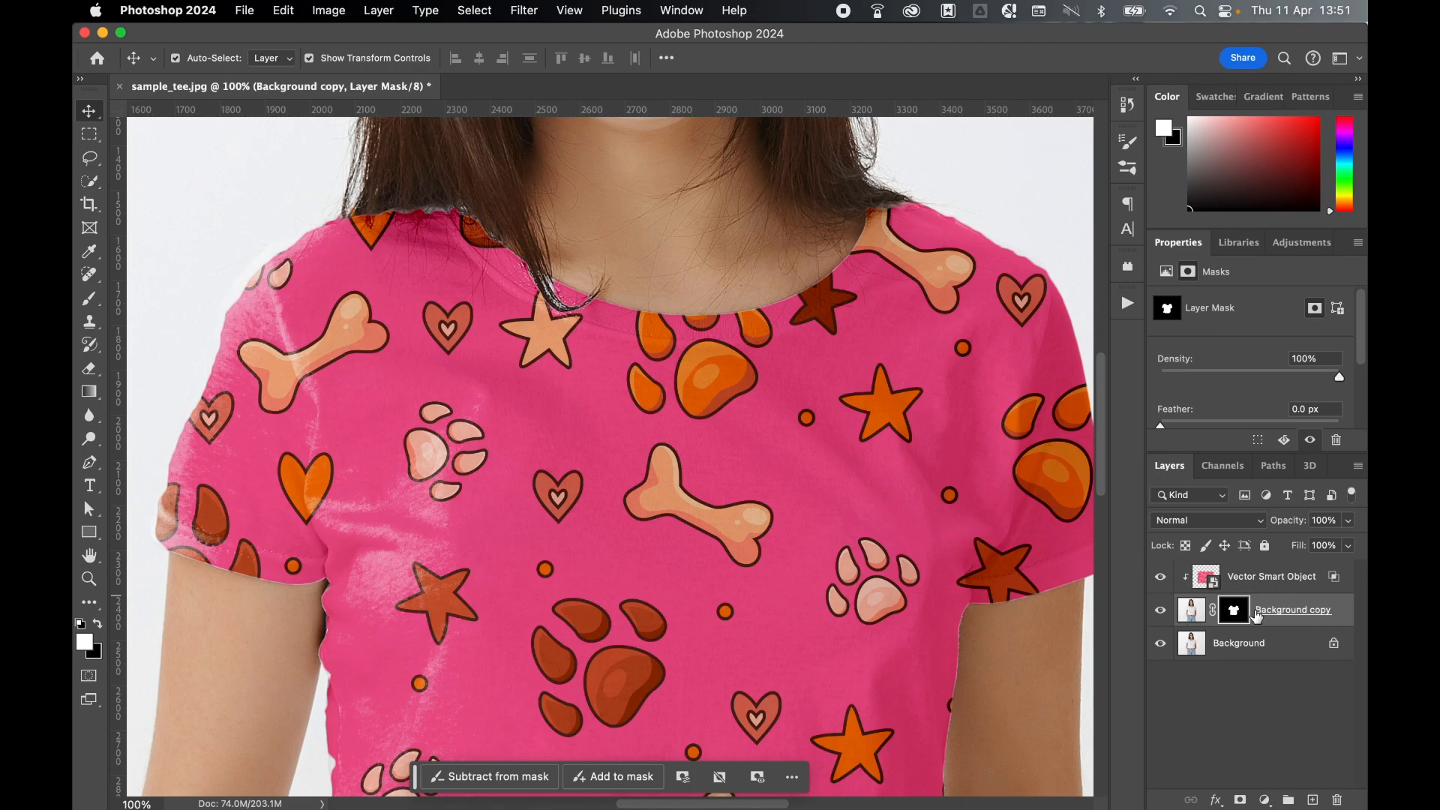
{"action": "left_click", "coordinate": [88, 298]}
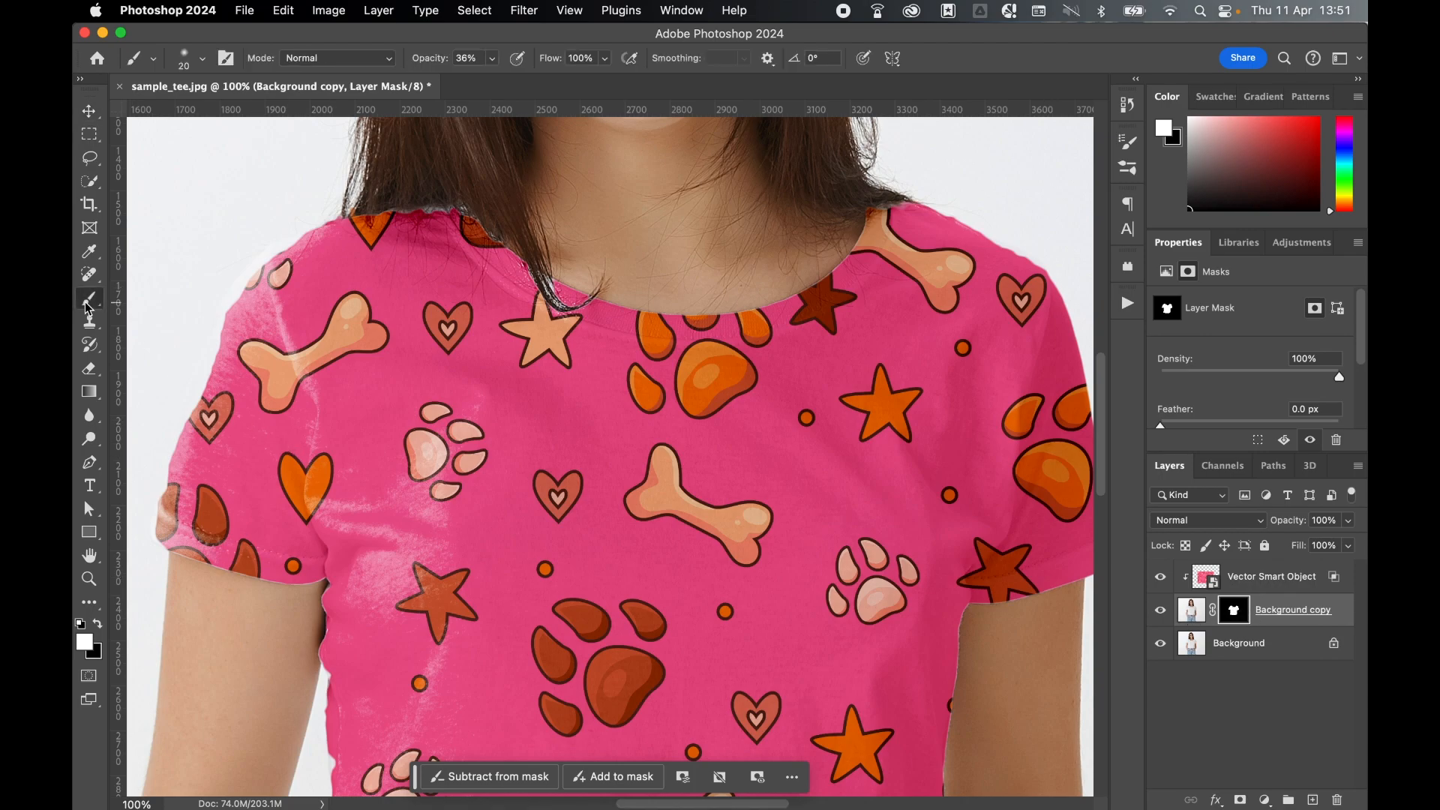
{"action": "left_click", "coordinate": [185, 58]}
{"action": "left_click", "coordinate": [157, 262]}
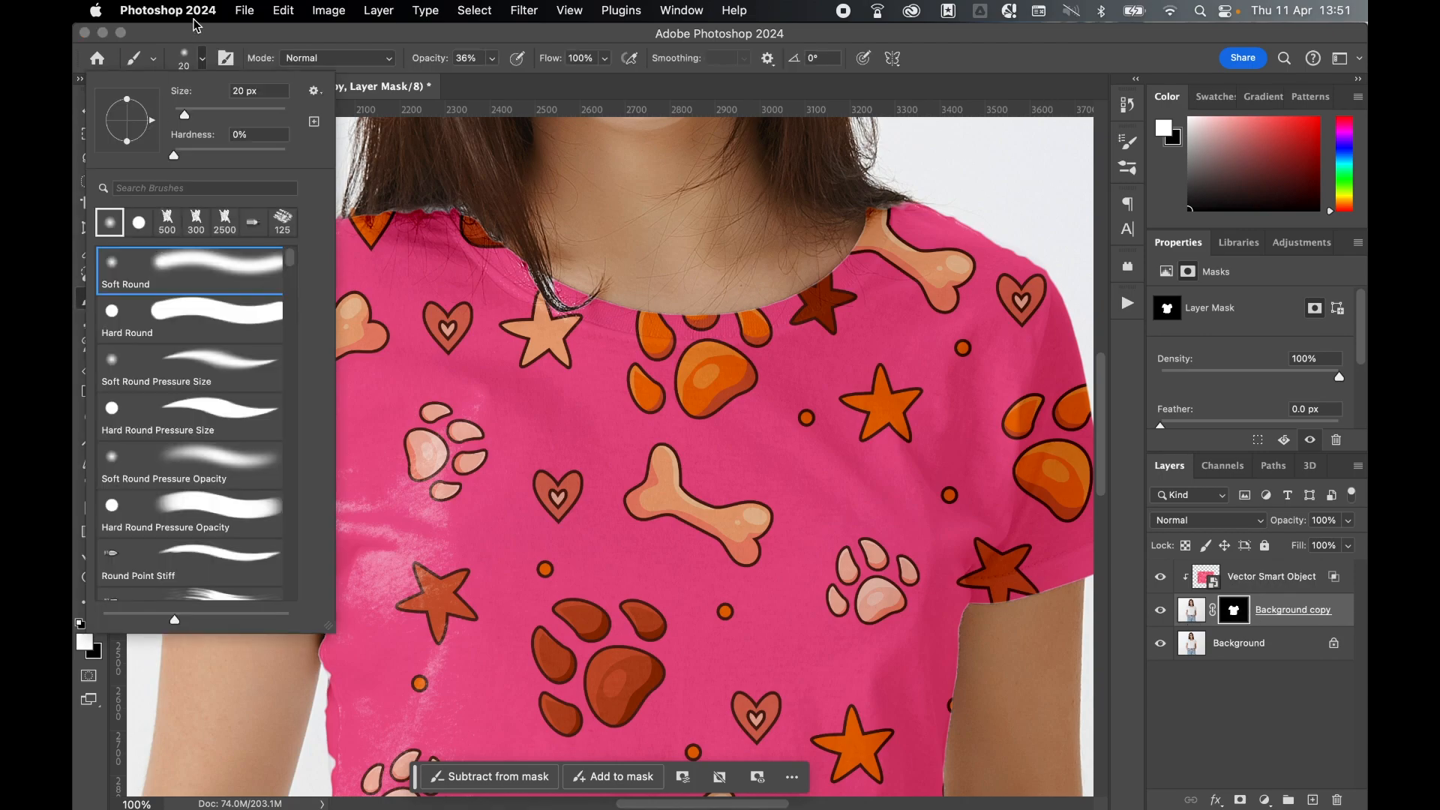
{"action": "left_click", "coordinate": [201, 48]}
{"action": "left_click", "coordinate": [490, 56]}
{"action": "left_click_drag", "start_coordinate": [491, 78], "coordinate": [496, 80]}
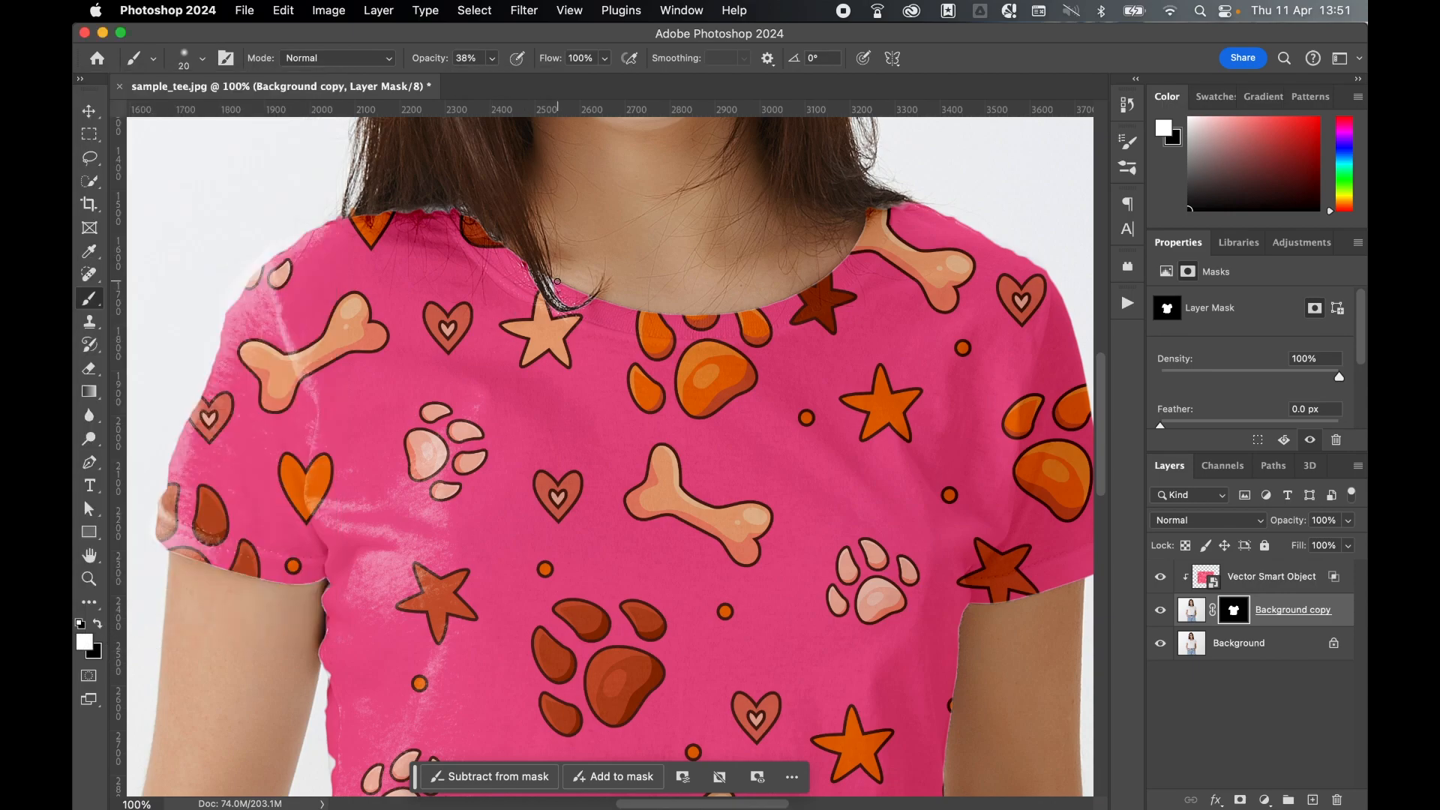
{"action": "key", "text": "x"}
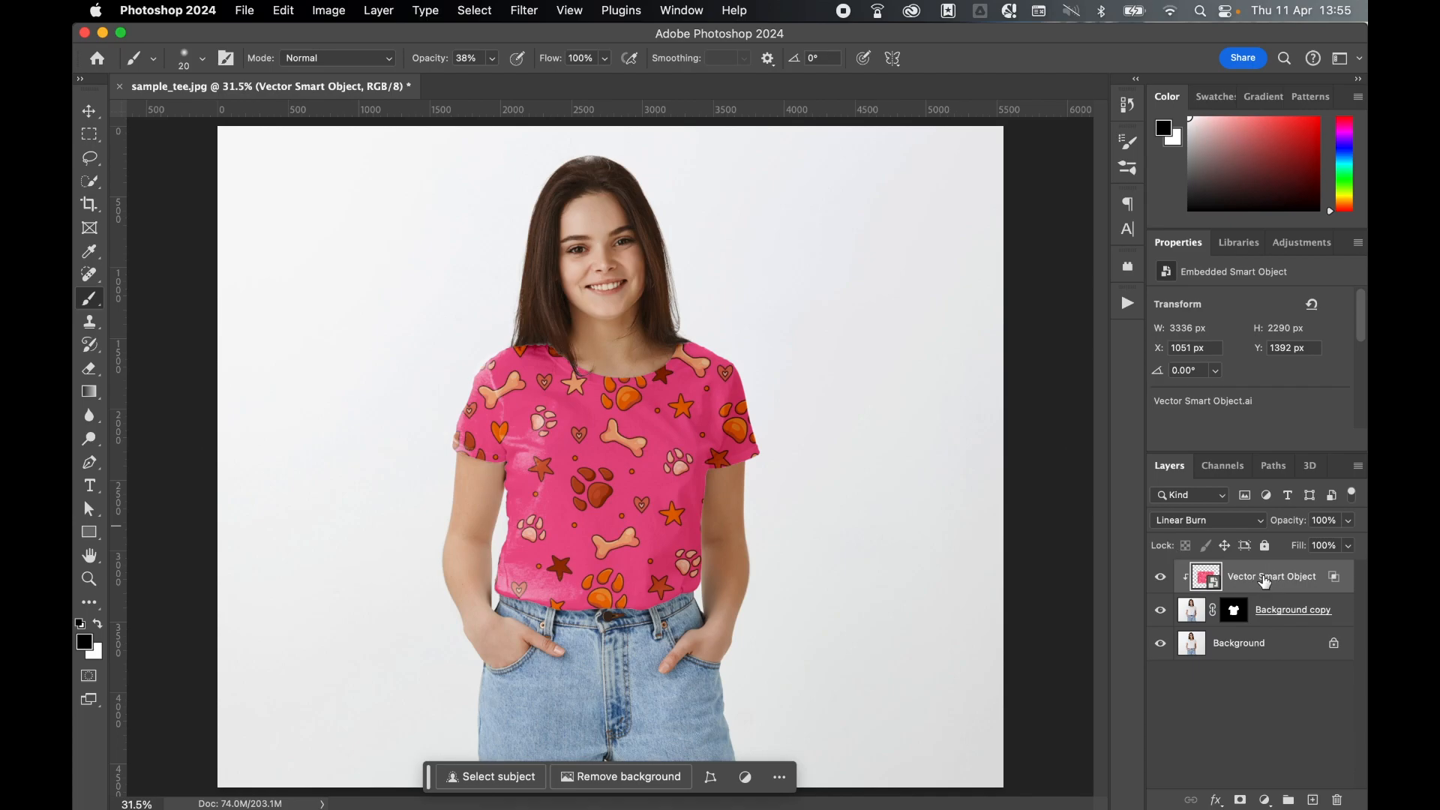
{"action": "left_click", "coordinate": [285, 11]}
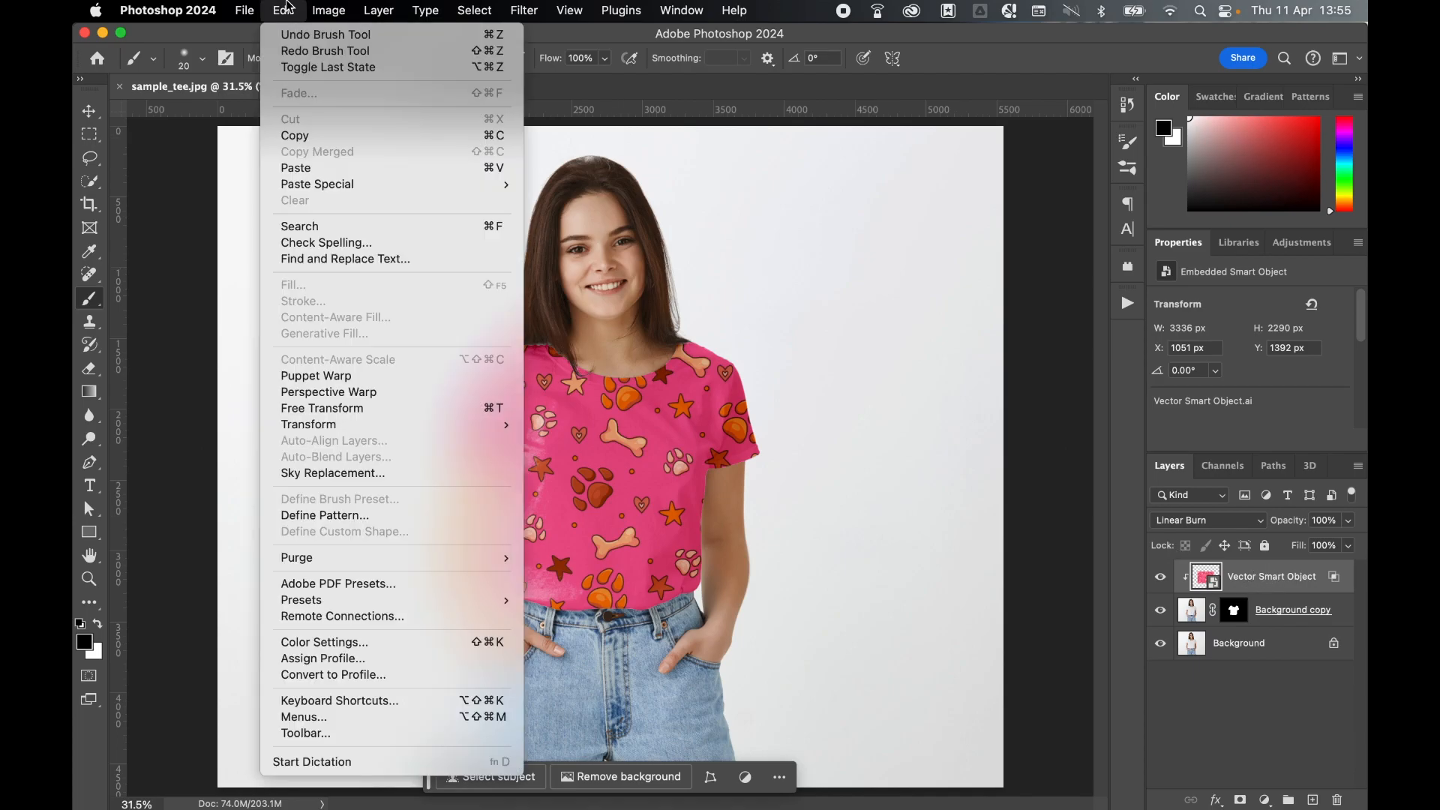
{"action": "mouse_move", "coordinate": [353, 431]}
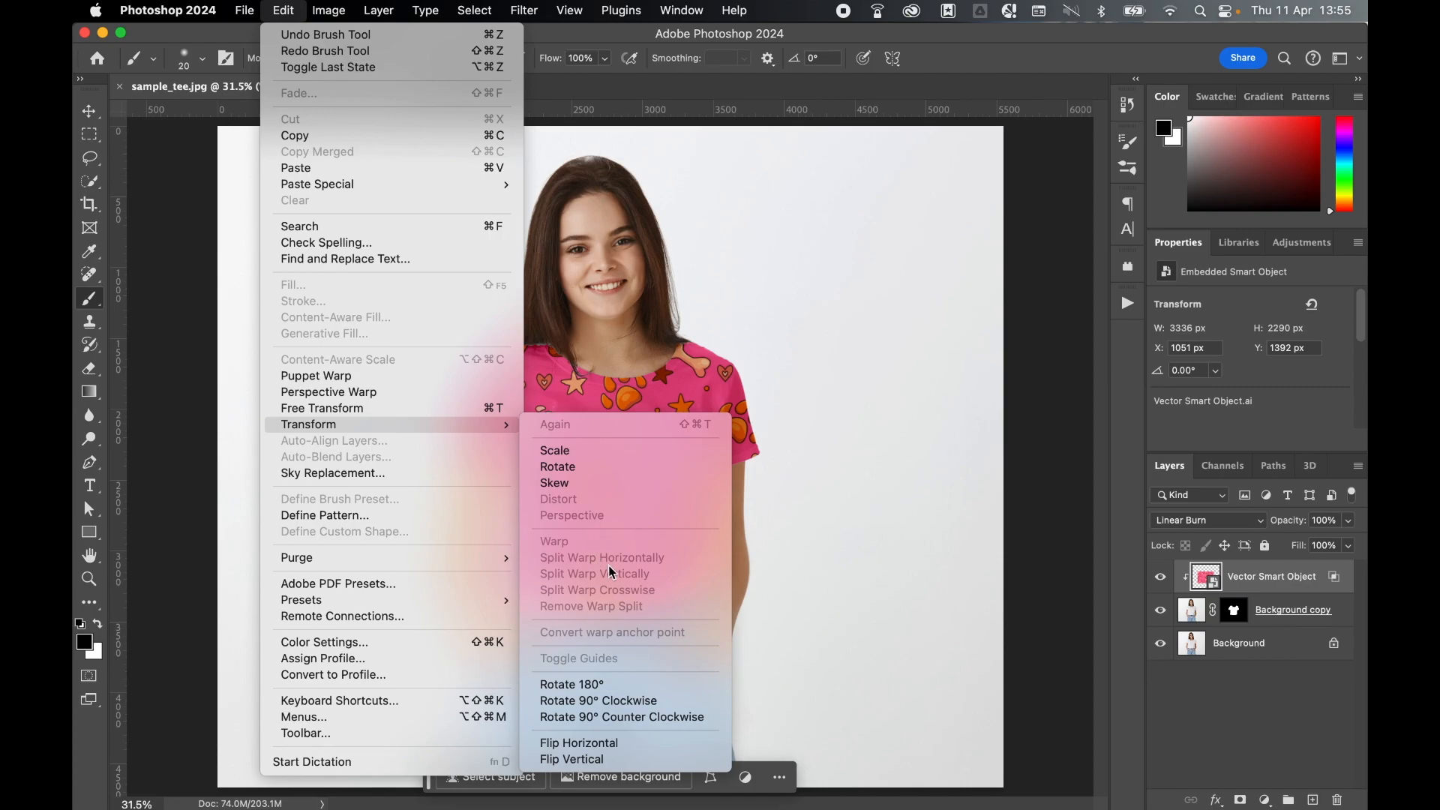
{"action": "left_click", "coordinate": [1014, 513]}
{"action": "right_click", "coordinate": [1218, 587]}
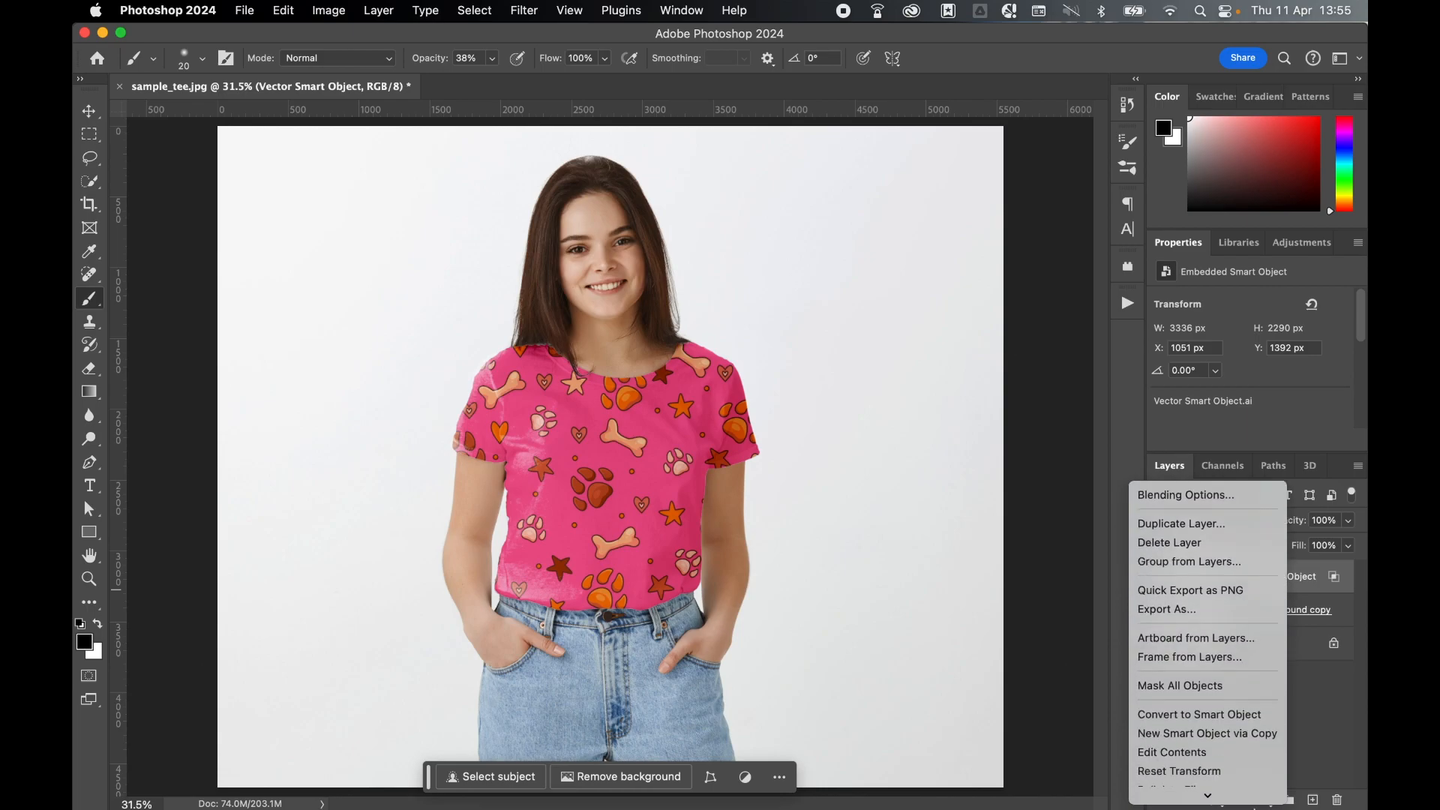
{"action": "scroll", "coordinate": [1208, 712], "scroll_direction": "down", "scroll_amount": 5}
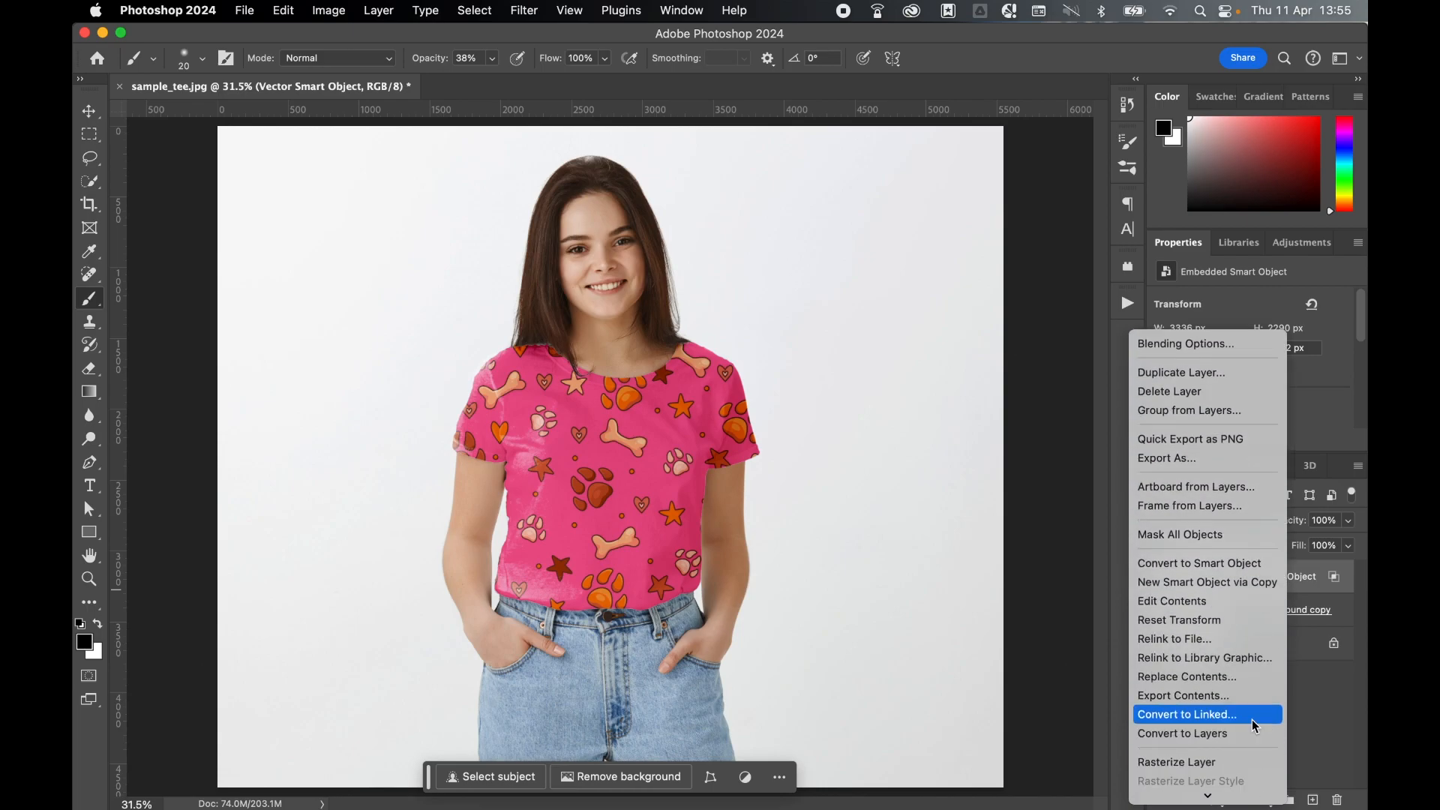
{"action": "left_click", "coordinate": [1301, 600]}
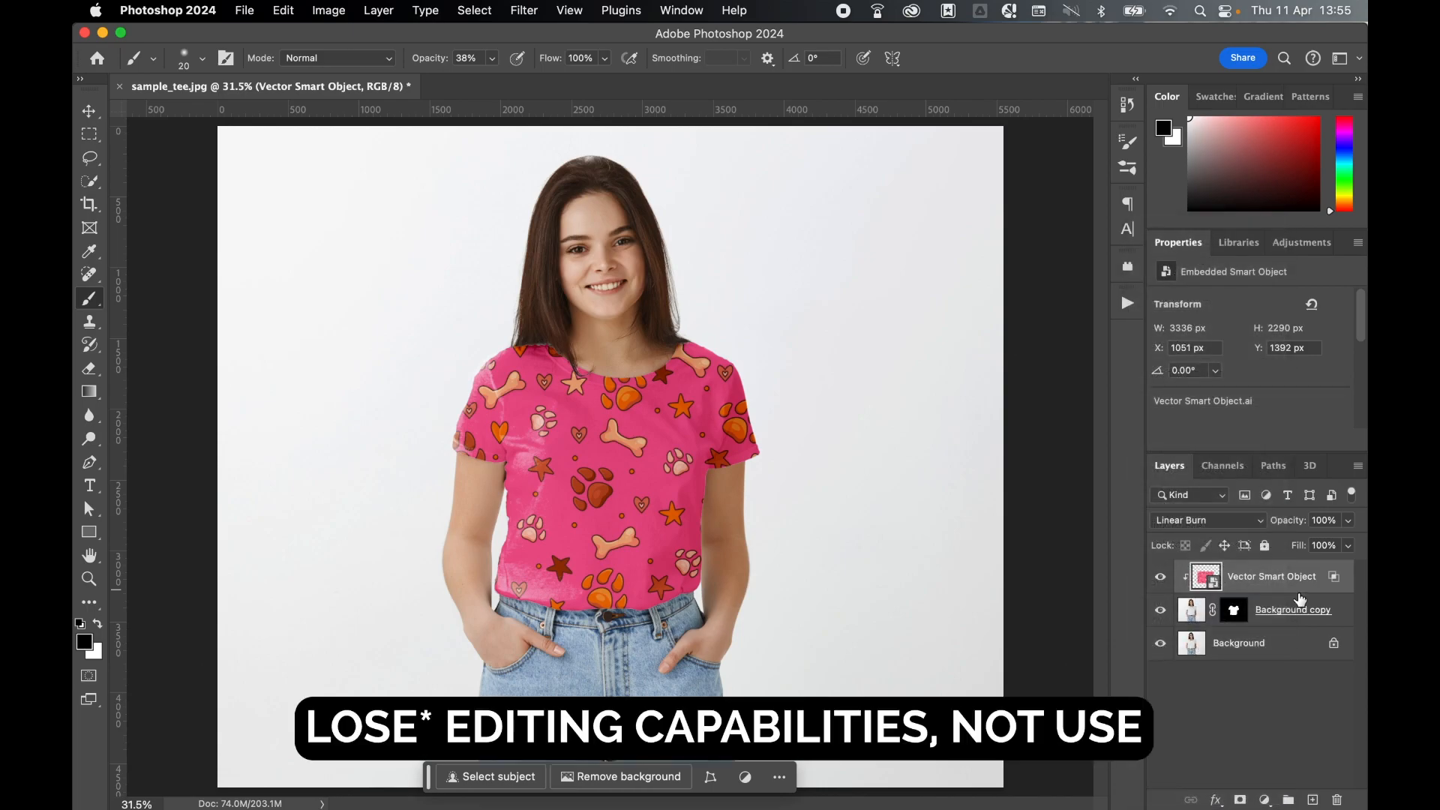